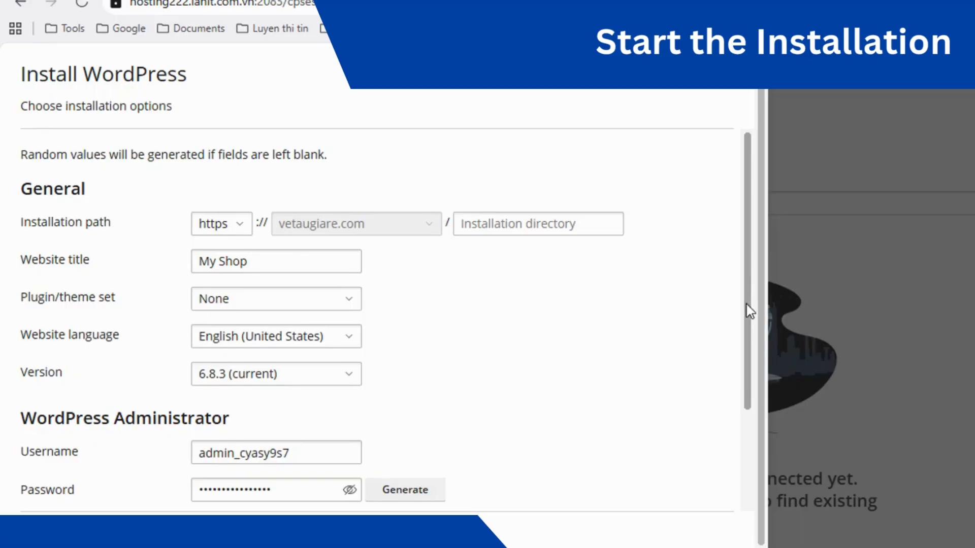
# - Choose https as the protocol of the WordPress installation path
pyautogui.moveTo(22, 188); pyautogui.dragTo(90, 184)
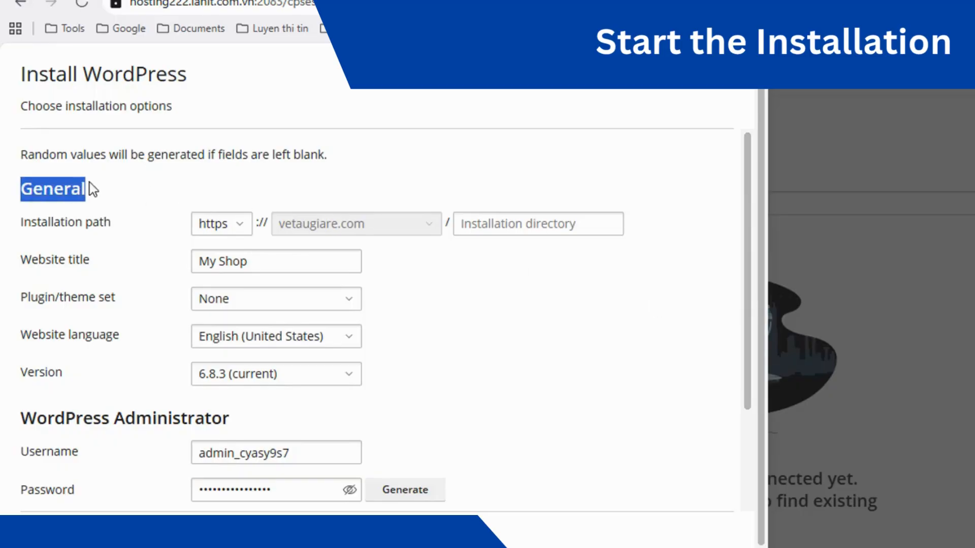
pyautogui.click(210, 191)
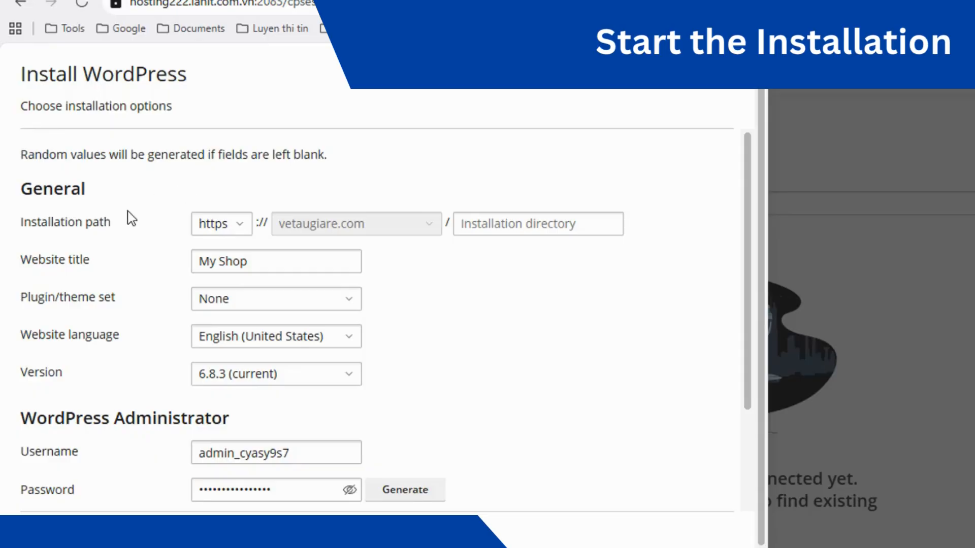
pyautogui.click(206, 223)
pyautogui.click(226, 224)
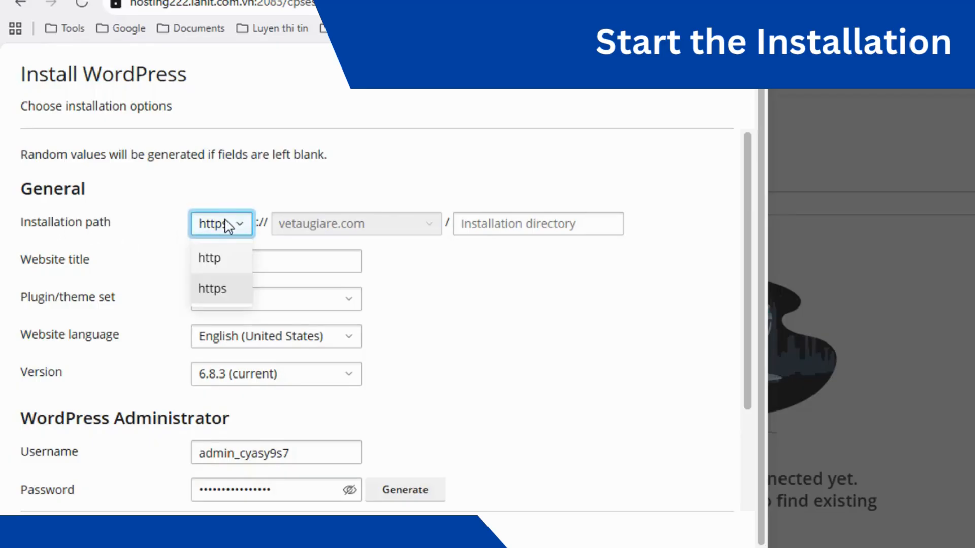
pyautogui.click(219, 290)
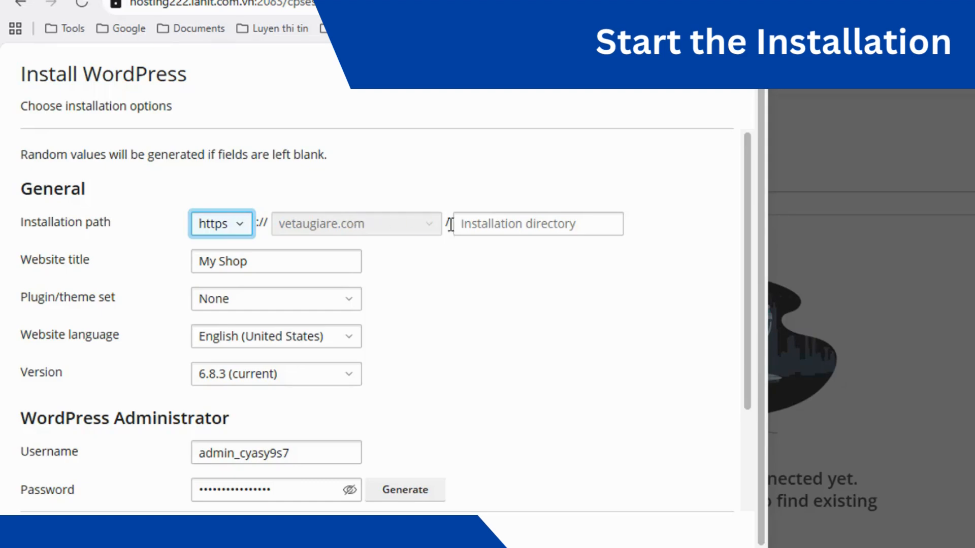
# - Try wordpress as the installation directory and clear the field again
pyautogui.click(476, 225)
pyautogui.click(492, 224)
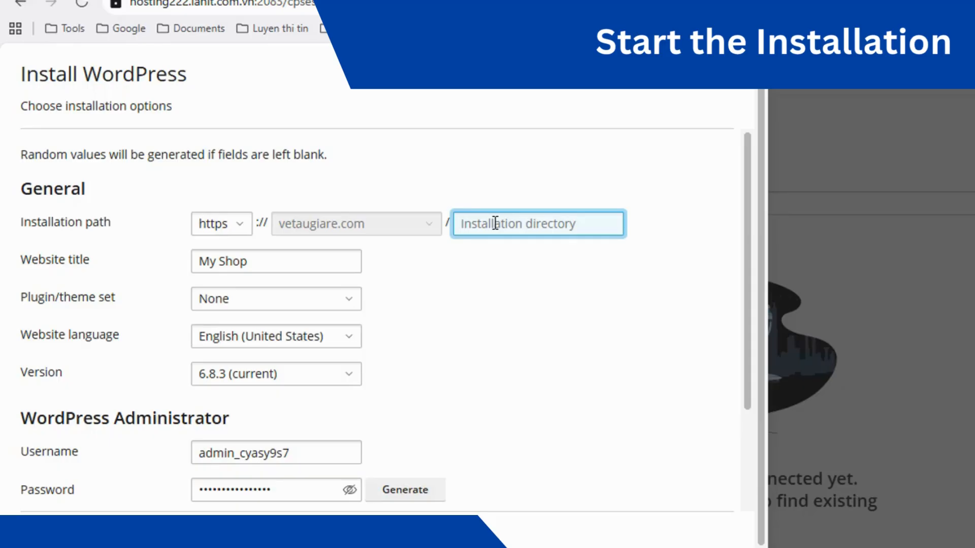
pyautogui.write('w')
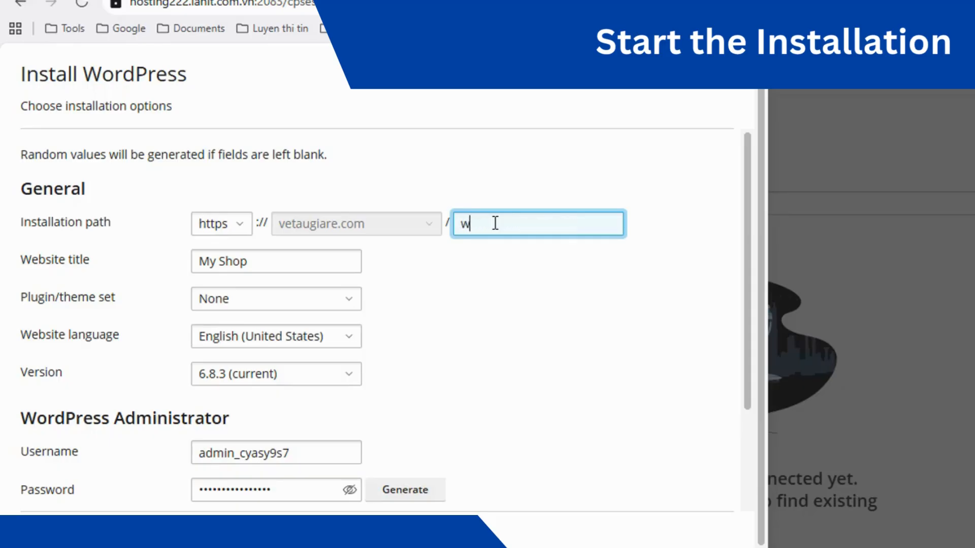
pyautogui.write('ordpress')
pyautogui.press('BackSpace')
pyautogui.press('BackSpace')
pyautogui.press('BackSpace')
pyautogui.press('BackSpace')
pyautogui.press('BackSpace')
pyautogui.press('BackSpace')
pyautogui.press('BackSpace')
pyautogui.press('BackSpace')
pyautogui.press('BackSpace')
# - Examine the website title and the available choices for plugin/theme set, website language and WordPress version
pyautogui.moveTo(22, 261); pyautogui.dragTo(89, 260)
pyautogui.click(295, 261)
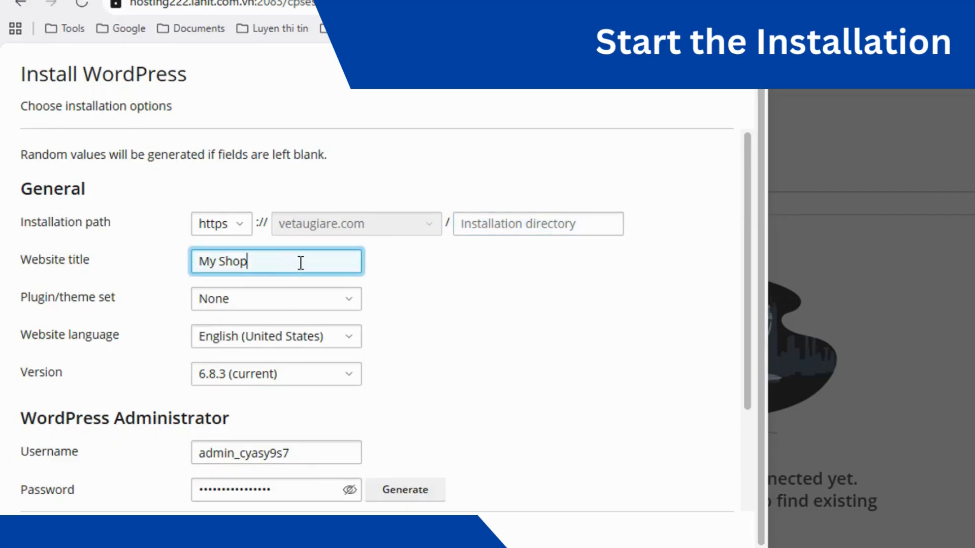
pyautogui.moveTo(300, 261); pyautogui.dragTo(192, 262)
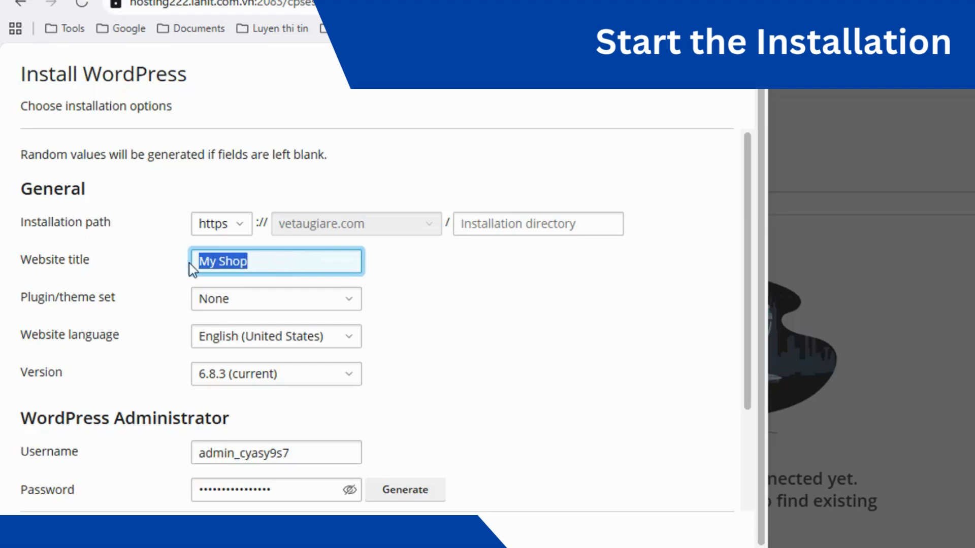
pyautogui.click(302, 261)
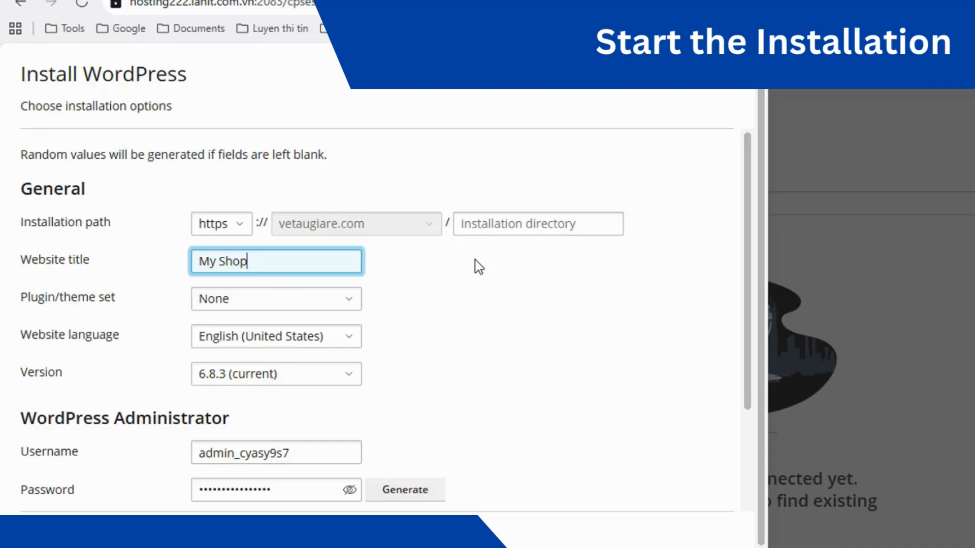
pyautogui.click(351, 301)
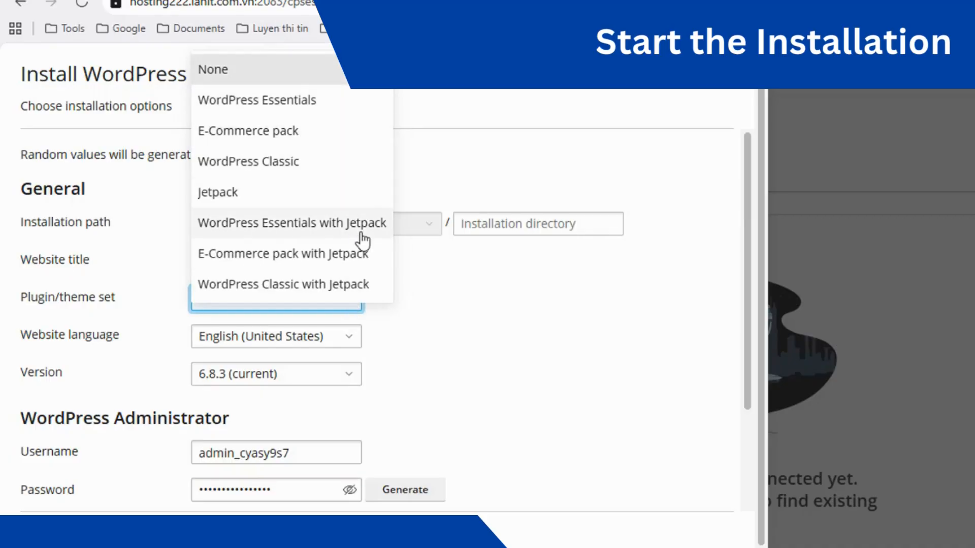
pyautogui.click(540, 291)
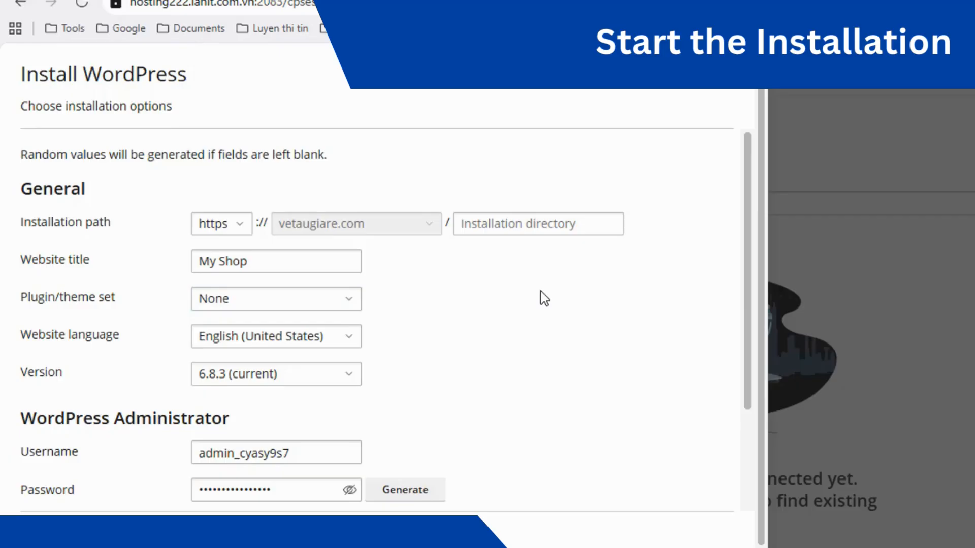
pyautogui.click(343, 339)
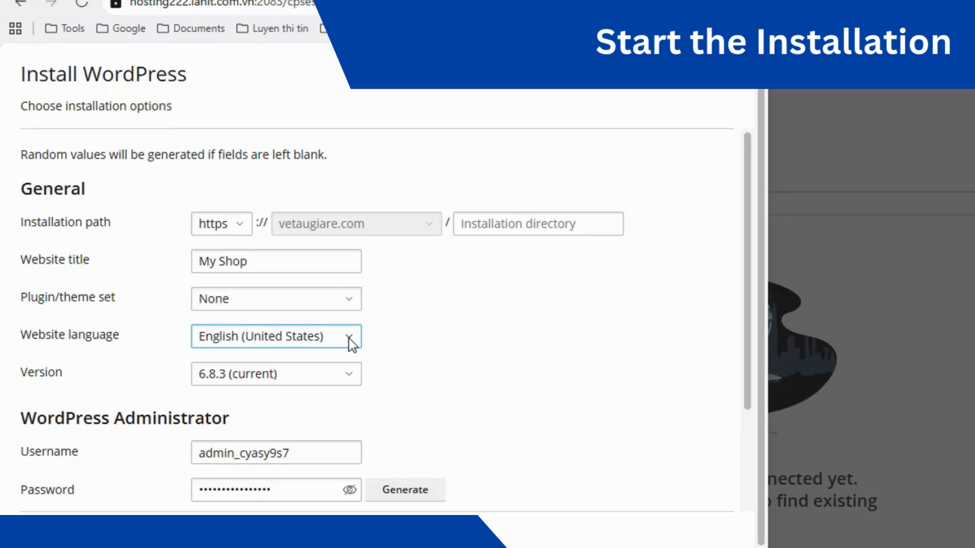
pyautogui.click(350, 339)
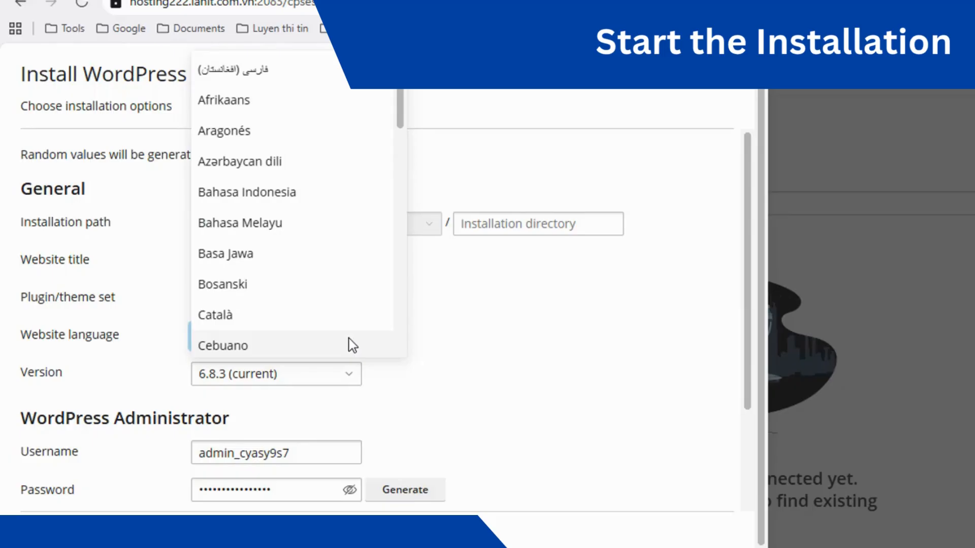
pyautogui.click(541, 336)
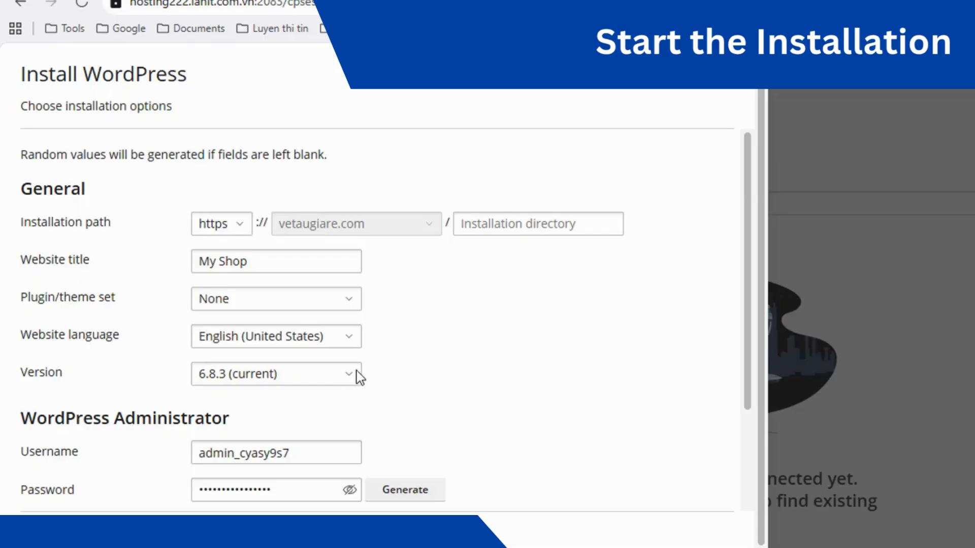
pyautogui.click(329, 373)
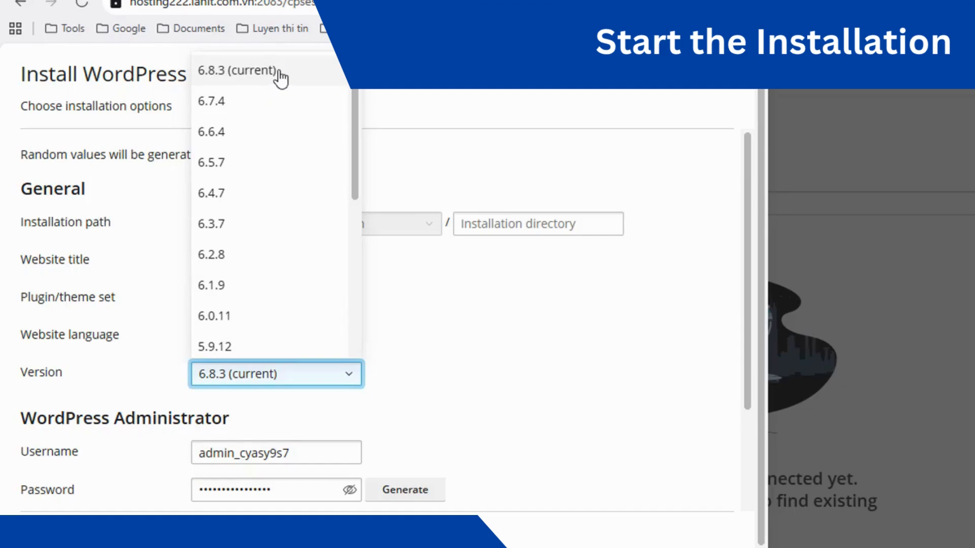
pyautogui.click(518, 343)
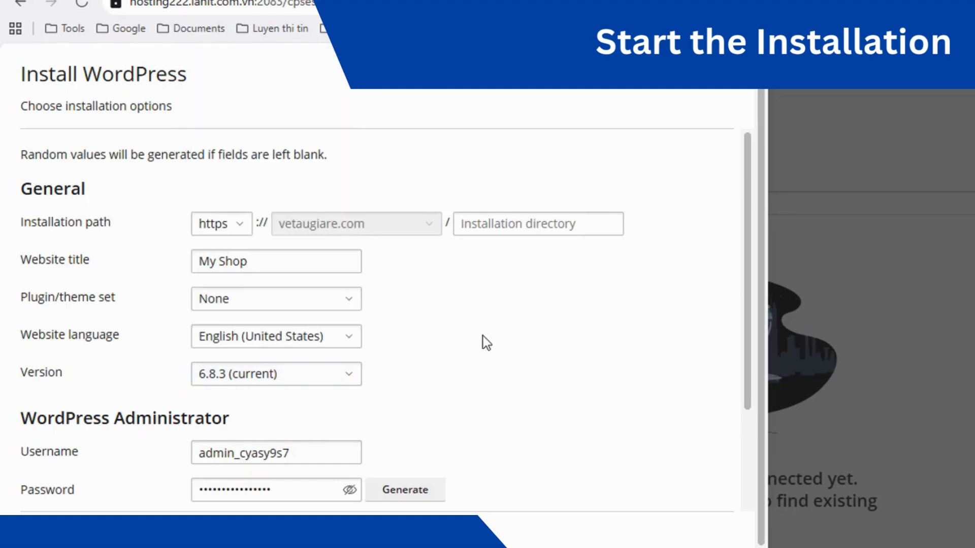
# - Set the WordPress administrator username to admin_sec
pyautogui.scroll(-1, 448, 357)
pyautogui.scroll(-1, 448, 356)
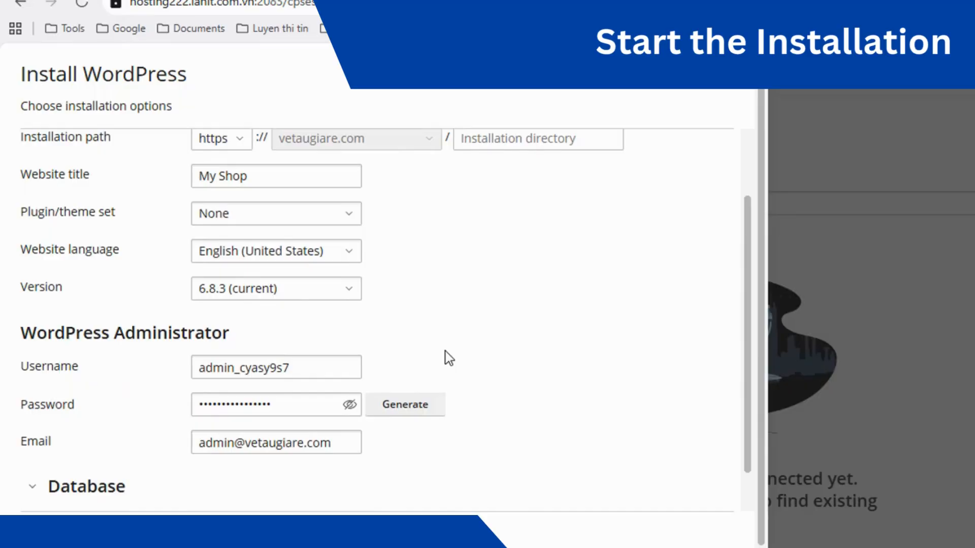
pyautogui.scroll(-1, 469, 333)
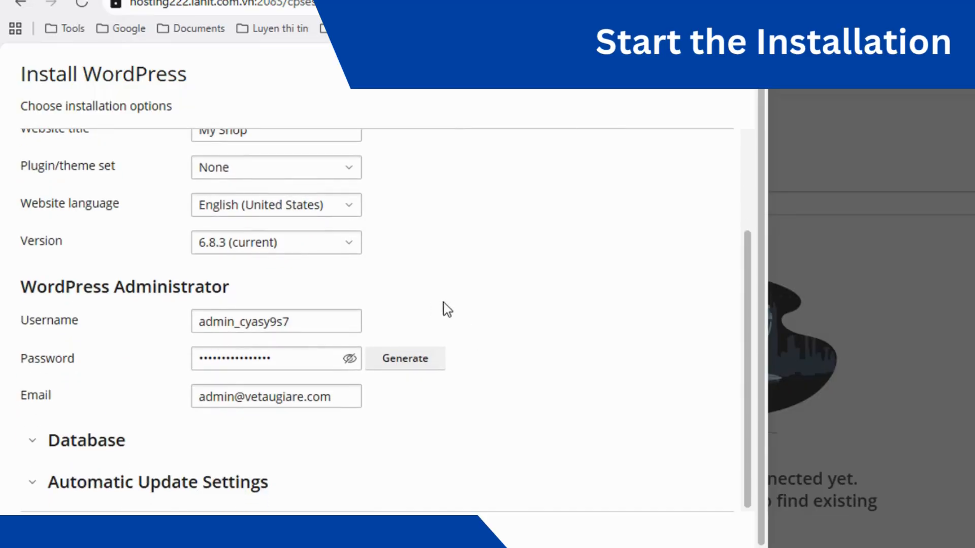
pyautogui.click(235, 325)
pyautogui.moveTo(239, 322); pyautogui.dragTo(302, 320)
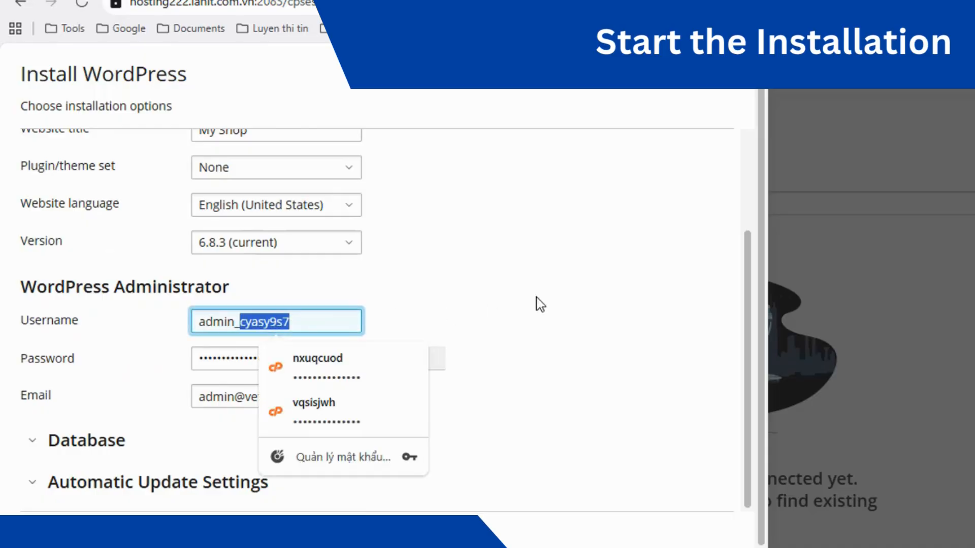
pyautogui.click(255, 323)
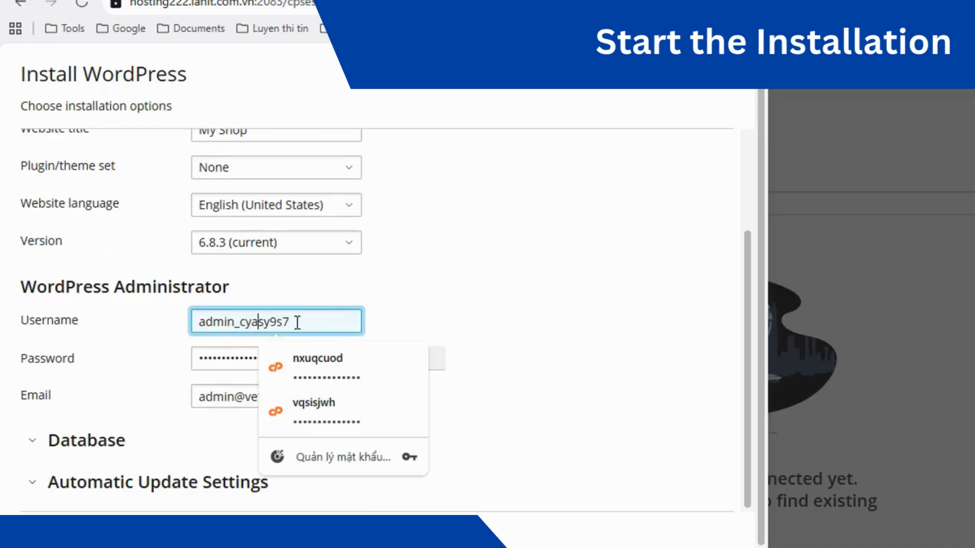
pyautogui.moveTo(247, 324); pyautogui.dragTo(298, 317)
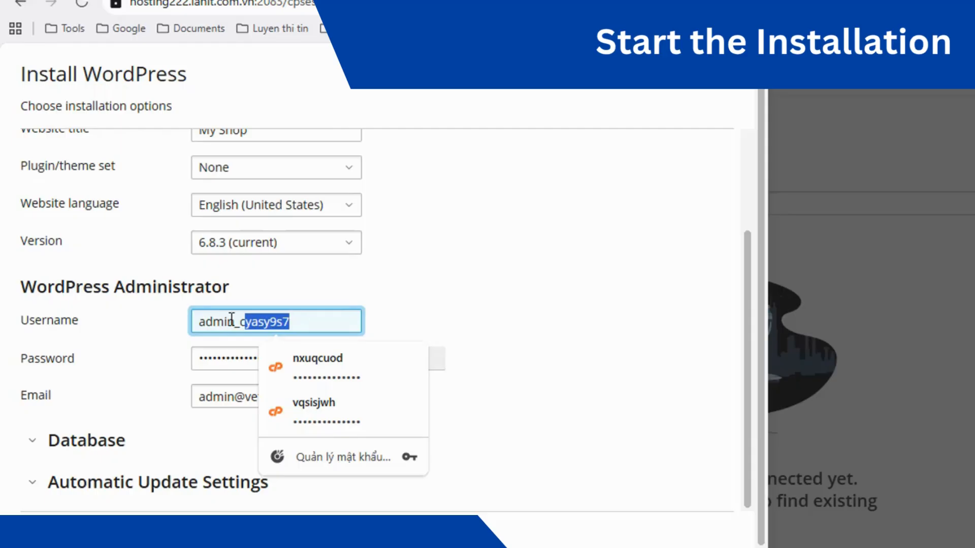
pyautogui.moveTo(239, 322); pyautogui.dragTo(301, 319)
pyautogui.write('sec')
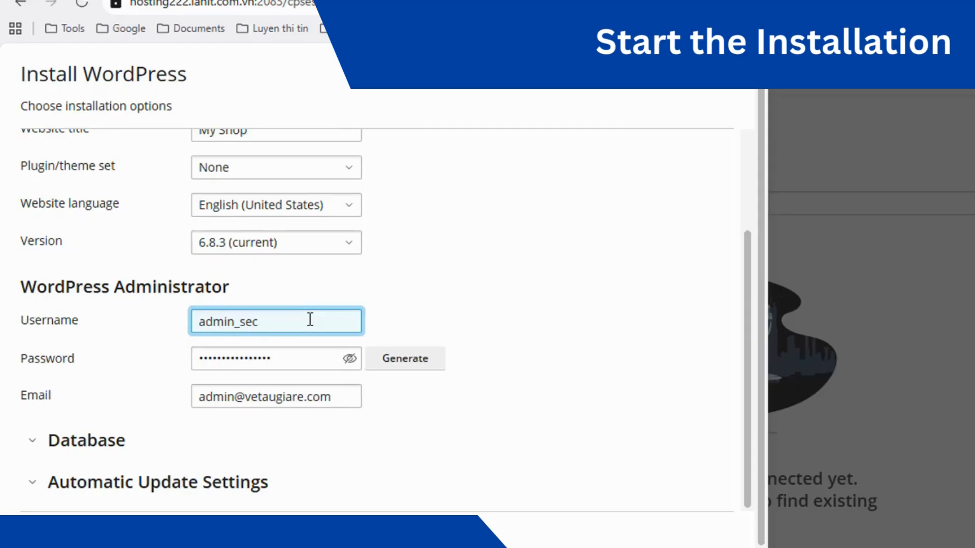
# - Replace the generated WordPress administrator password with a custom account password
pyautogui.moveTo(290, 354); pyautogui.dragTo(195, 355)
pyautogui.write('••••')
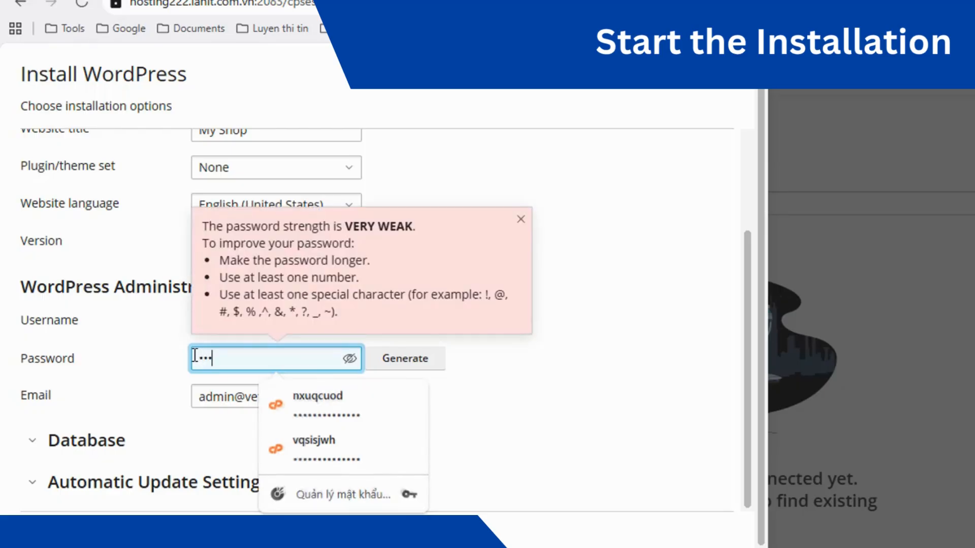
pyautogui.write('•••••')
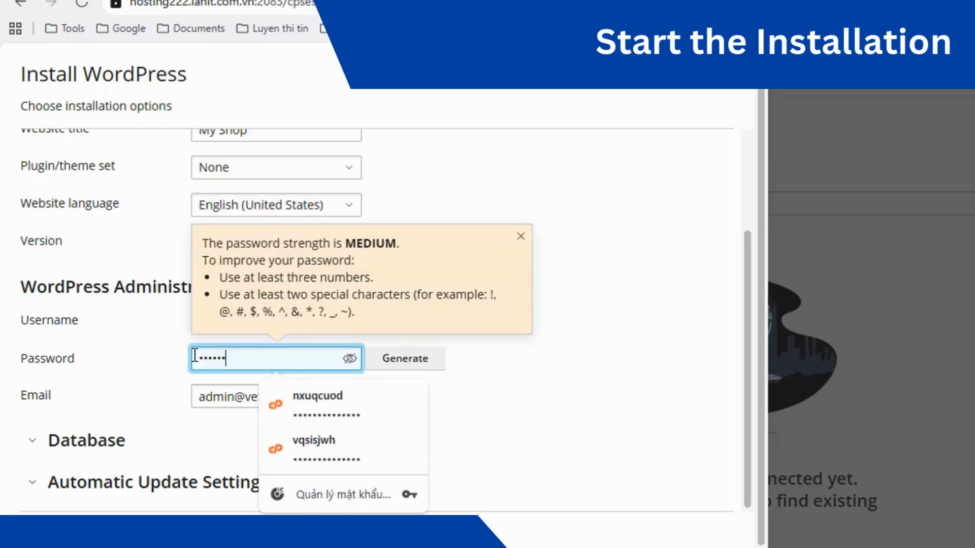
pyautogui.write('••')
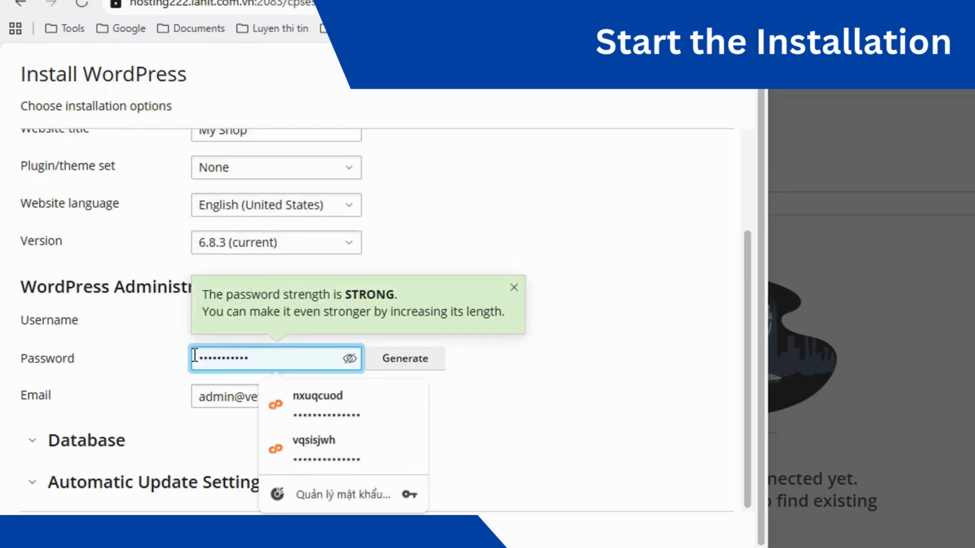
pyautogui.click(542, 367)
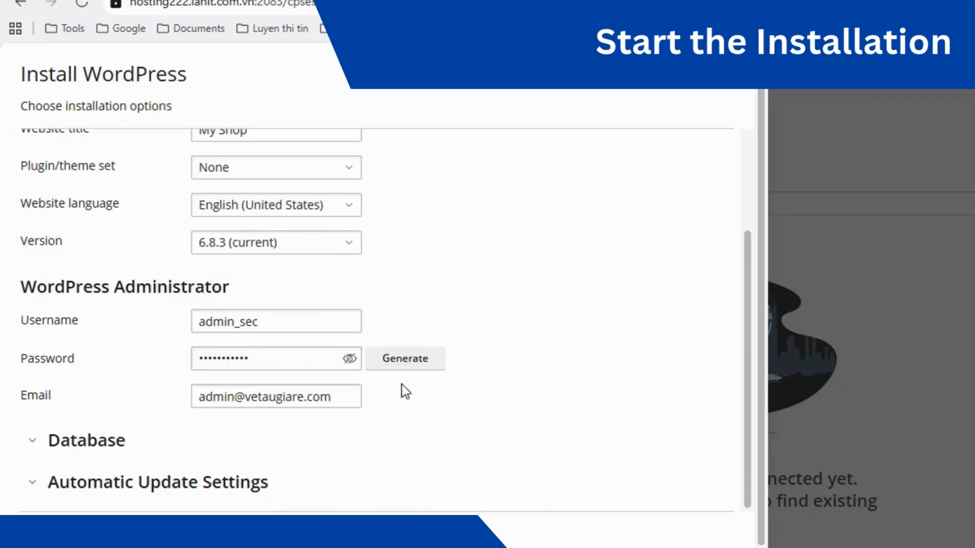
# - Check the administrator's email address by selecting the whole entry
pyautogui.click(337, 388)
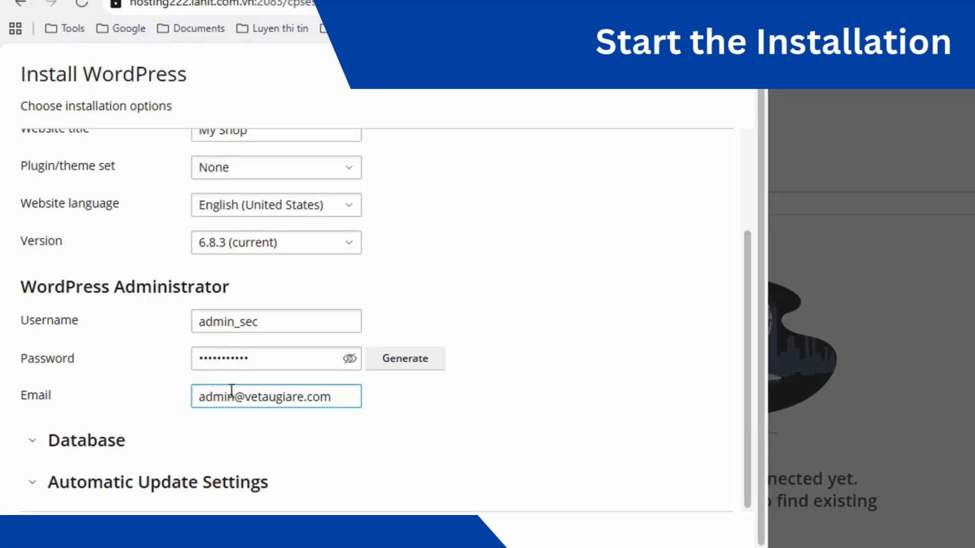
pyautogui.click(257, 363)
pyautogui.click(325, 397)
pyautogui.moveTo(348, 398); pyautogui.dragTo(195, 398)
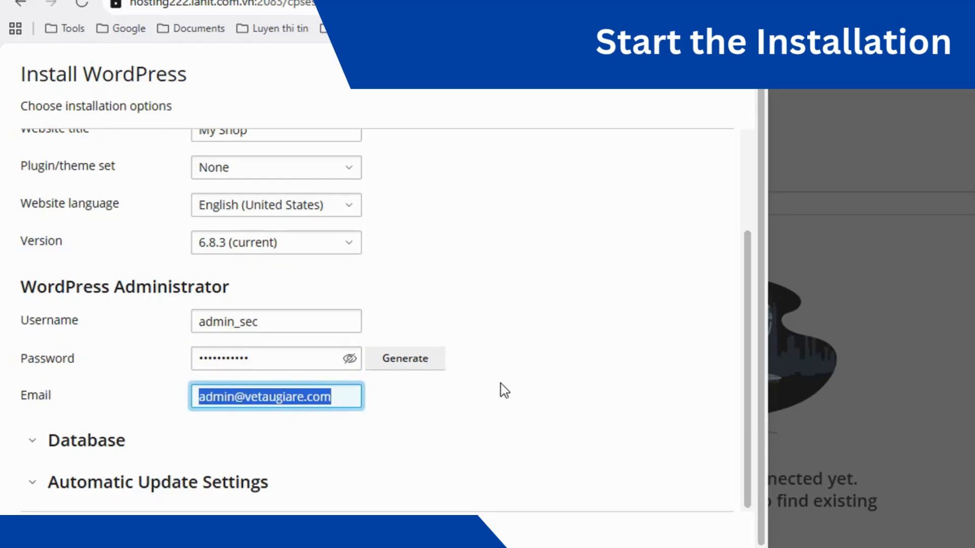
pyautogui.scroll(-1, 497, 338)
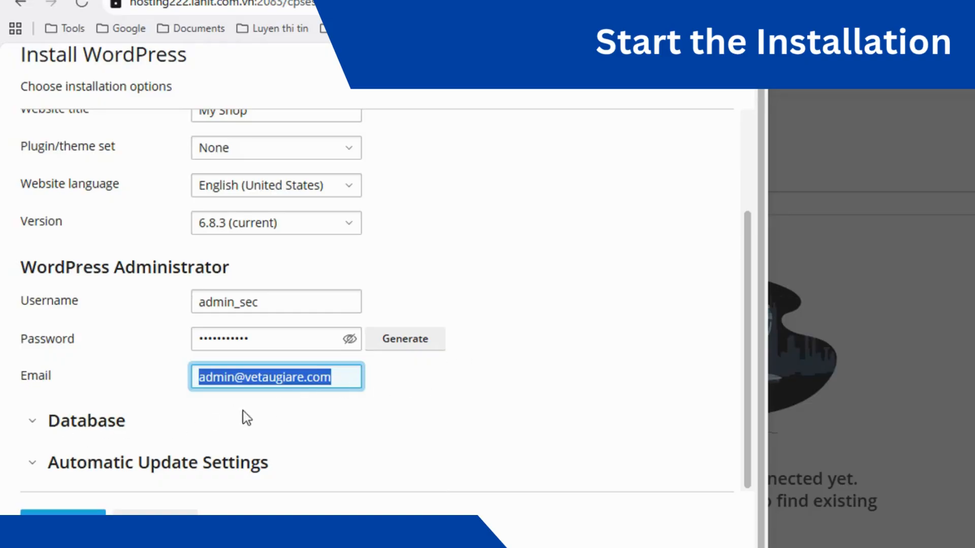
# - Expand the Database and Automatic Update Settings sections and review their options for core, plugin and theme updates
pyautogui.click(104, 423)
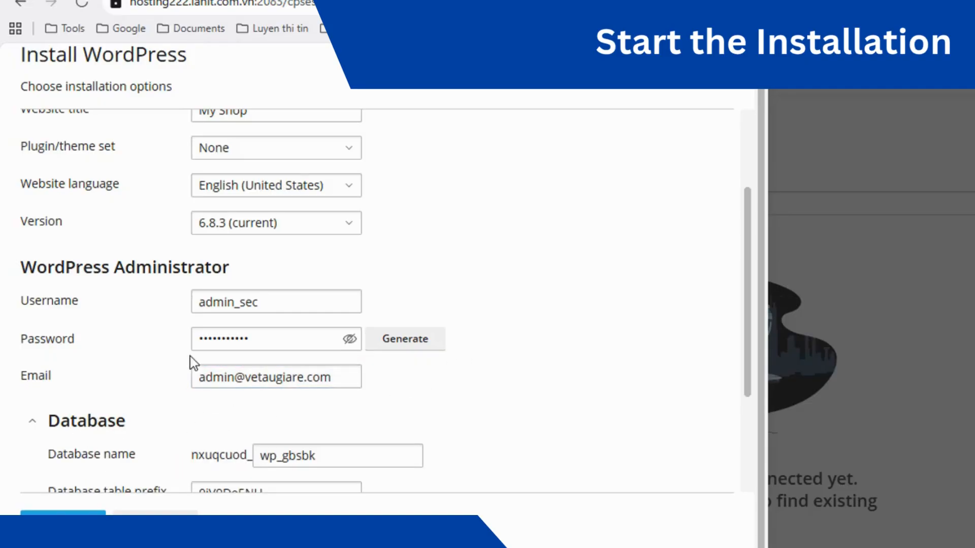
pyautogui.scroll(-3, 192, 364)
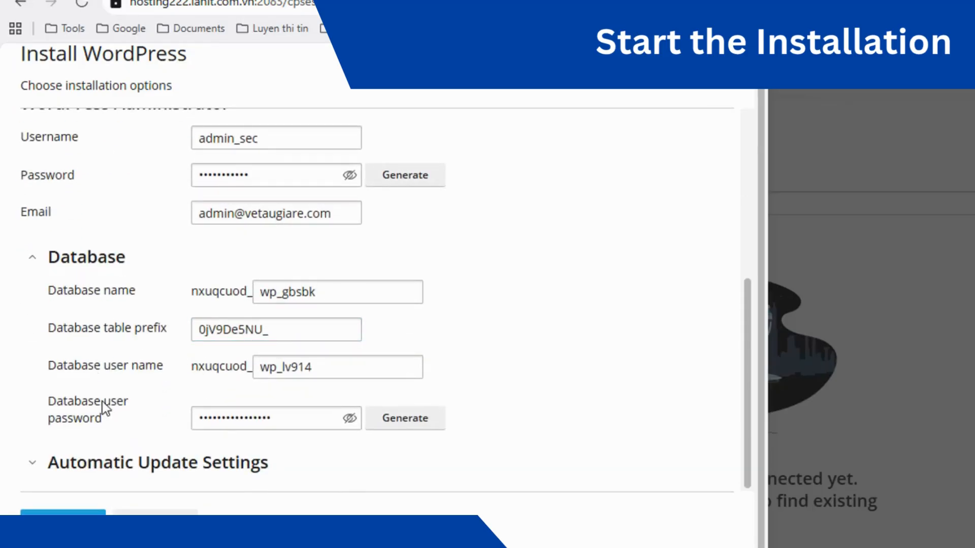
pyautogui.click(107, 468)
pyautogui.scroll(-2, 210, 401)
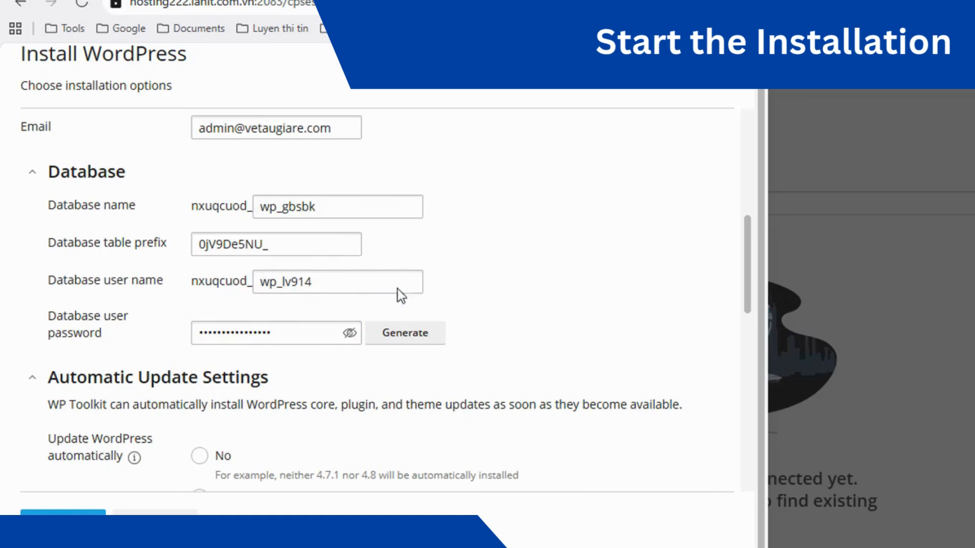
pyautogui.scroll(-2, 262, 354)
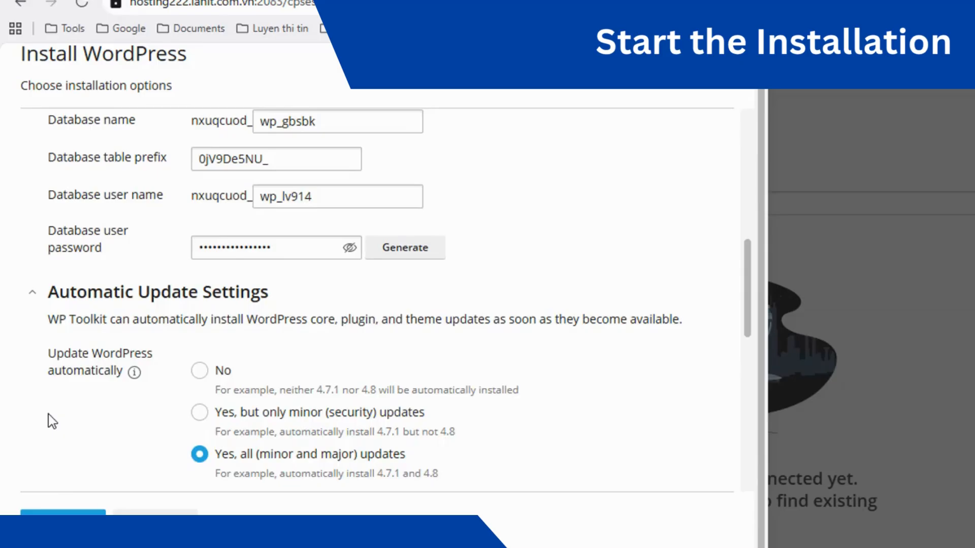
pyautogui.scroll(-3, 48, 413)
pyautogui.scroll(-5, 68, 384)
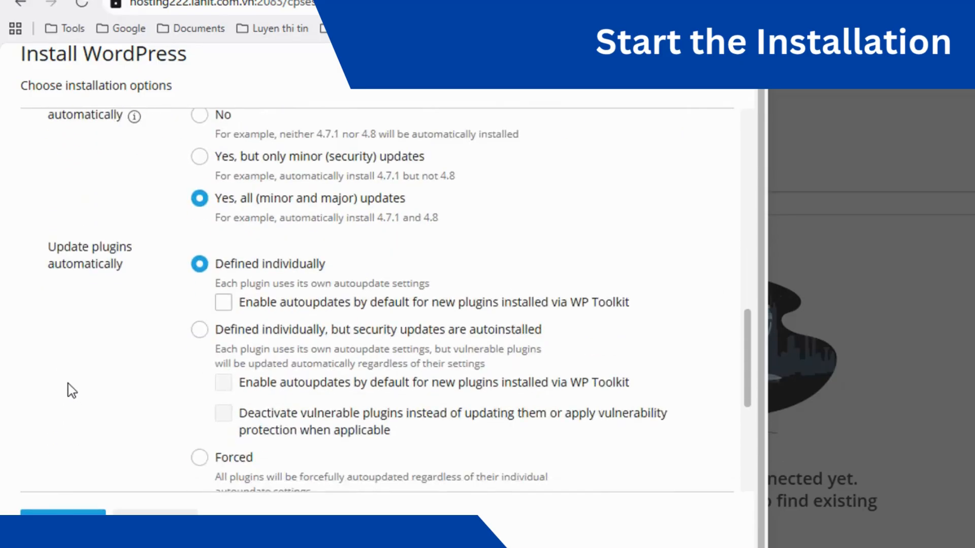
pyautogui.scroll(-2, 68, 387)
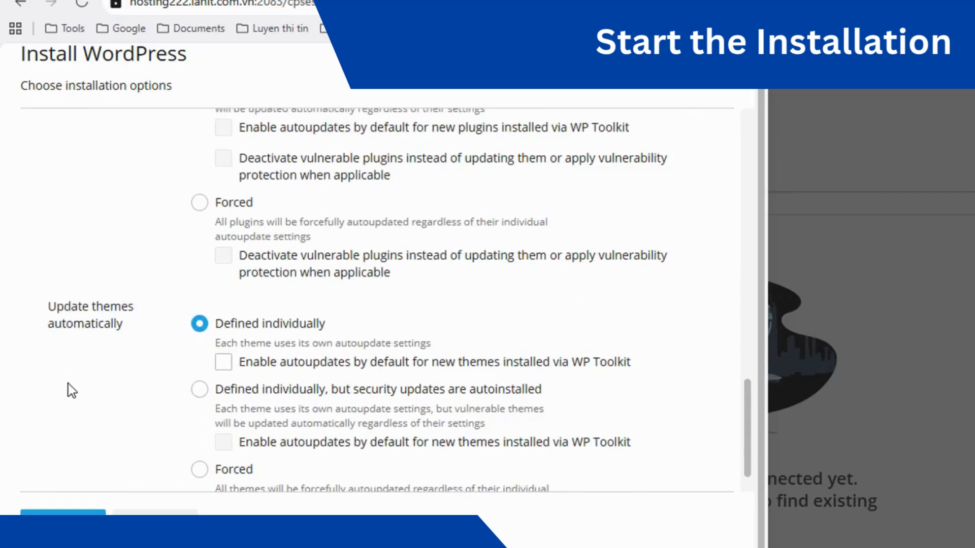
# - Install WordPress on vetaugiare.com with the configured options and dismiss the plugin setup offer
pyautogui.scroll(10, 68, 387)
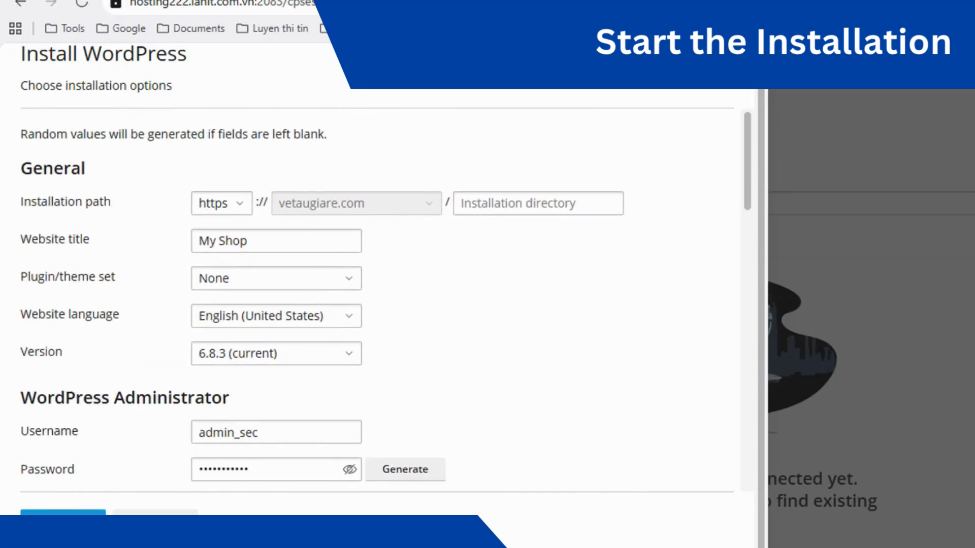
pyautogui.click(63, 513)
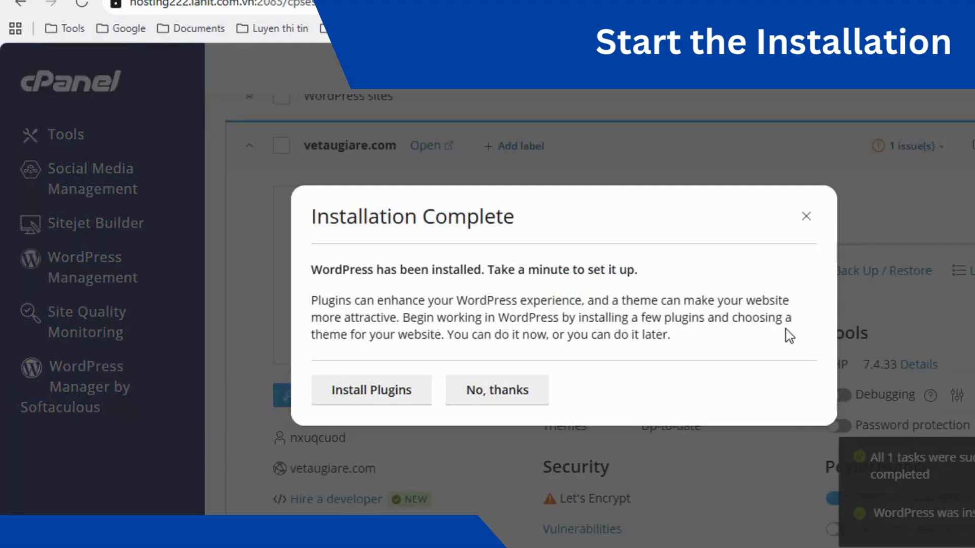
pyautogui.click(806, 216)
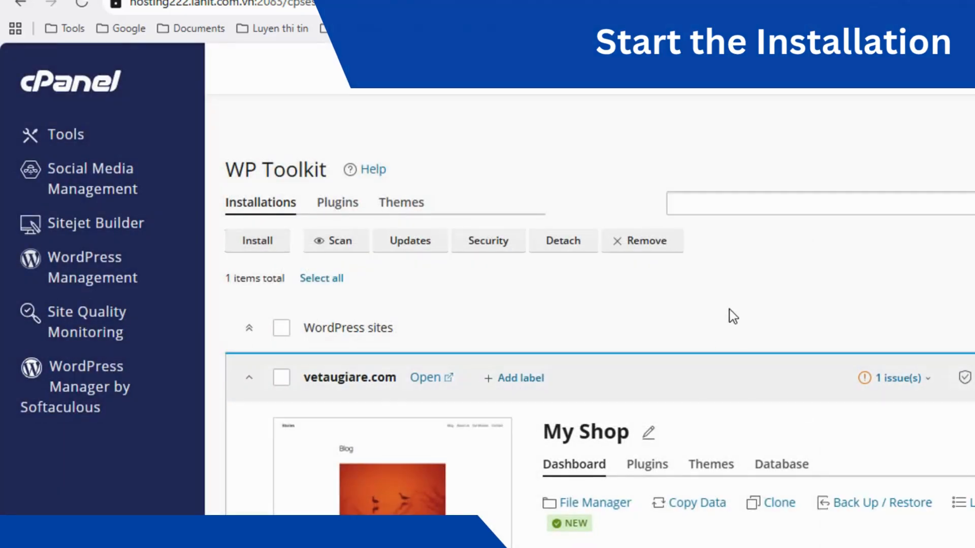
# - Check the My Shop installation's details and domain in WP Toolkit, and log in to its WordPress admin dashboard
pyautogui.scroll(-5, 729, 309)
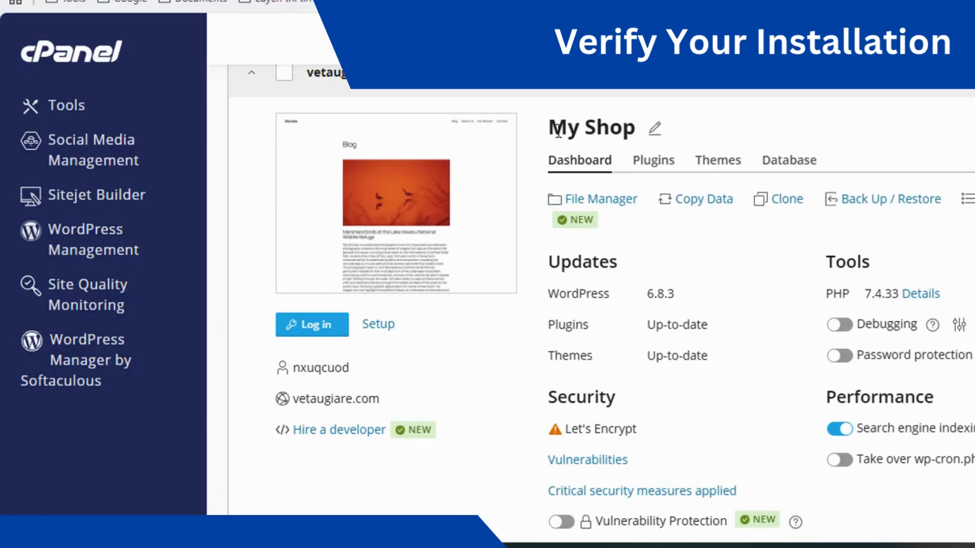
pyautogui.moveTo(467, 174)
pyautogui.moveTo(295, 399); pyautogui.dragTo(380, 399)
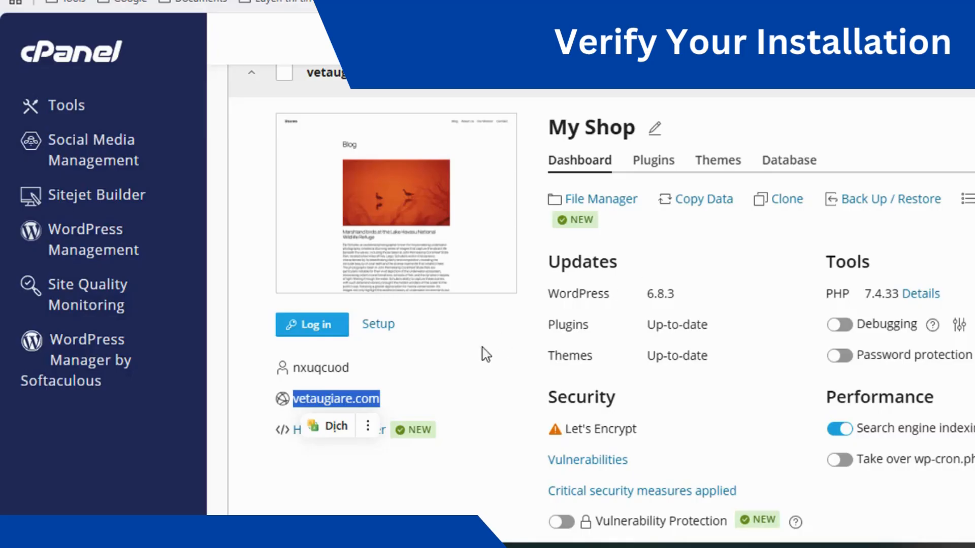
pyautogui.click(477, 370)
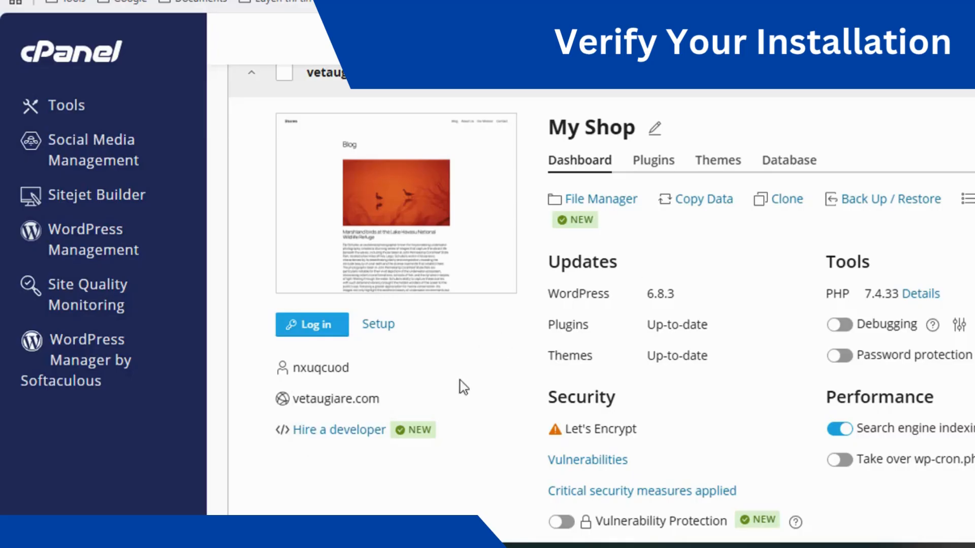
pyautogui.click(308, 329)
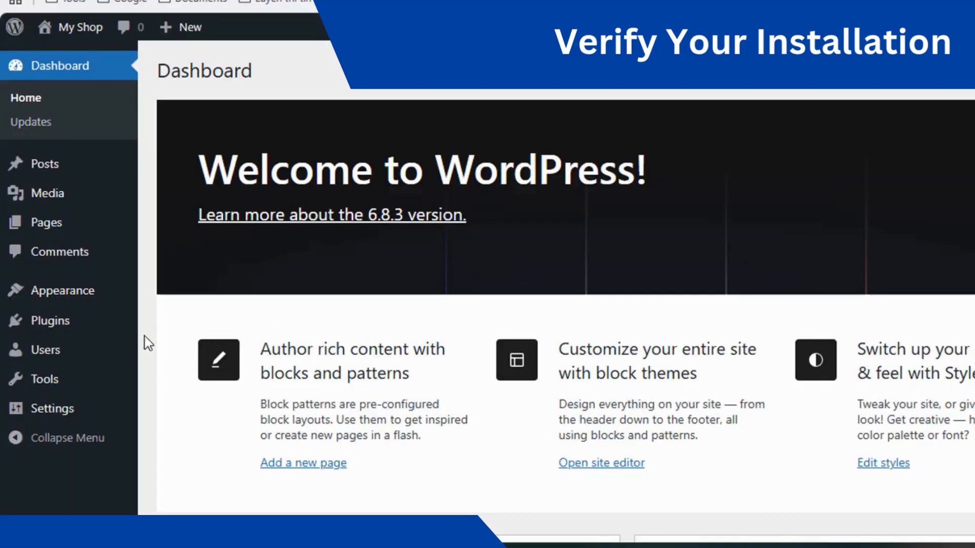
# - View the installed plugins, themes and General Settings pages of the My Shop WordPress admin
pyautogui.moveTo(94, 336)
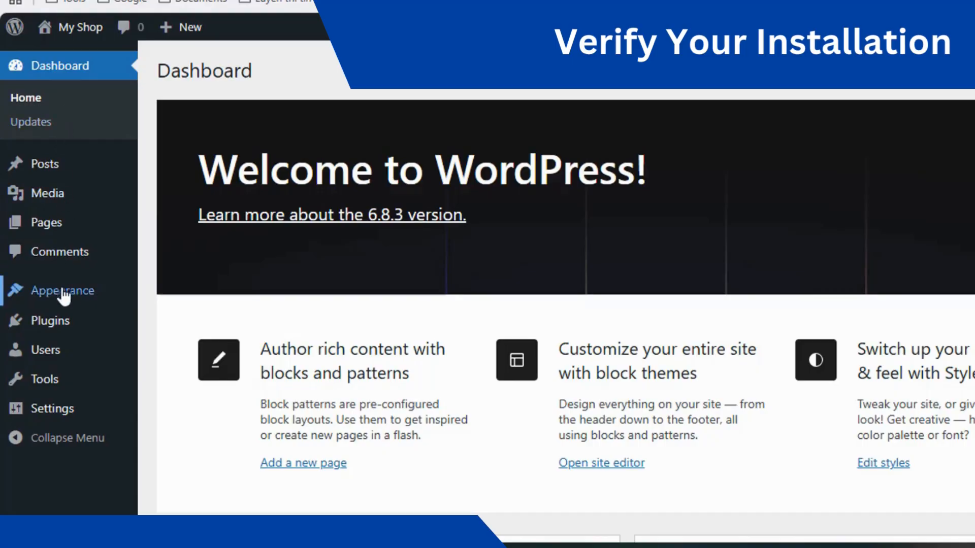
pyautogui.moveTo(55, 327)
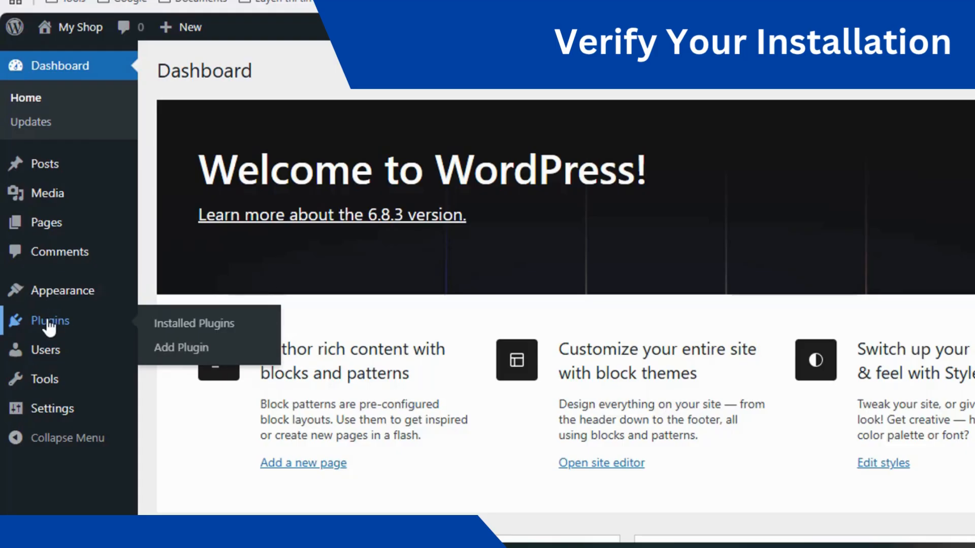
pyautogui.click(50, 325)
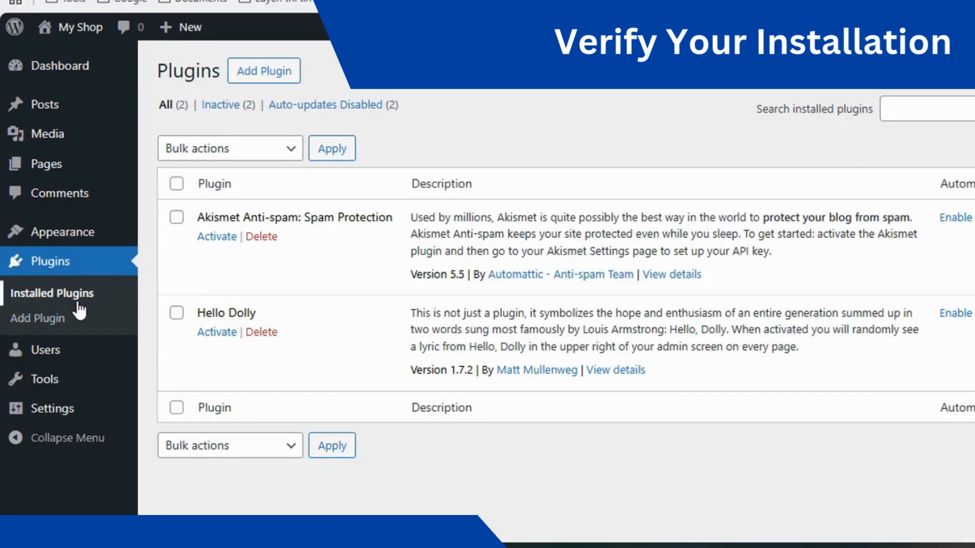
pyautogui.click(68, 237)
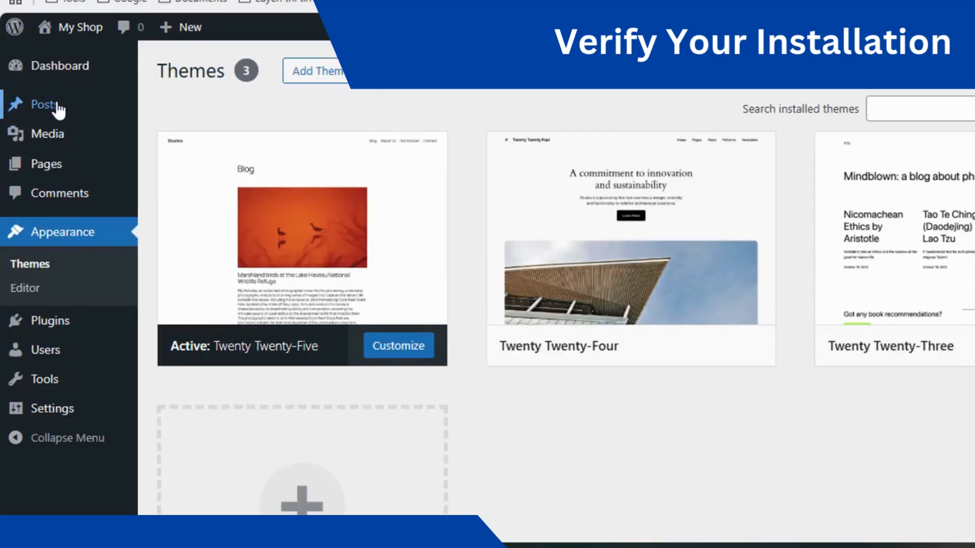
pyautogui.moveTo(46, 408)
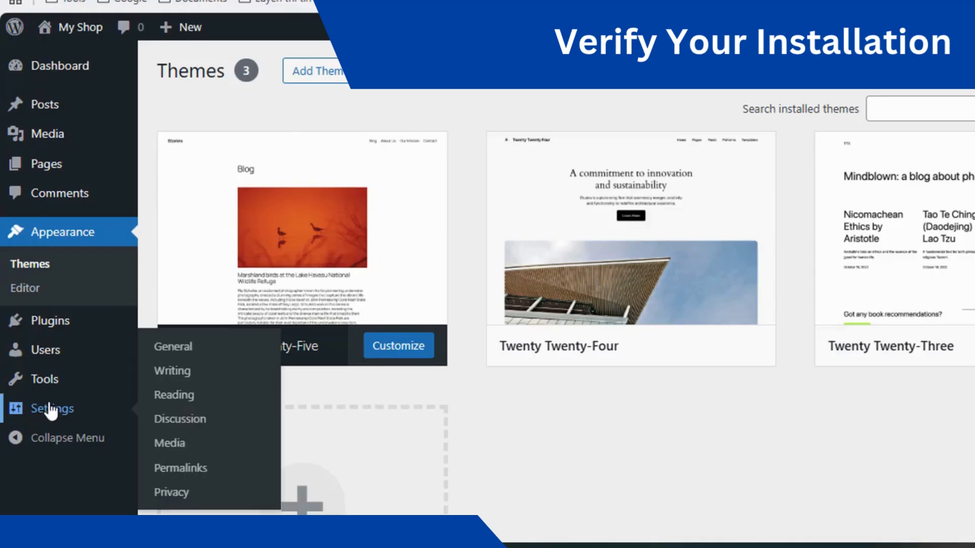
pyautogui.click(175, 349)
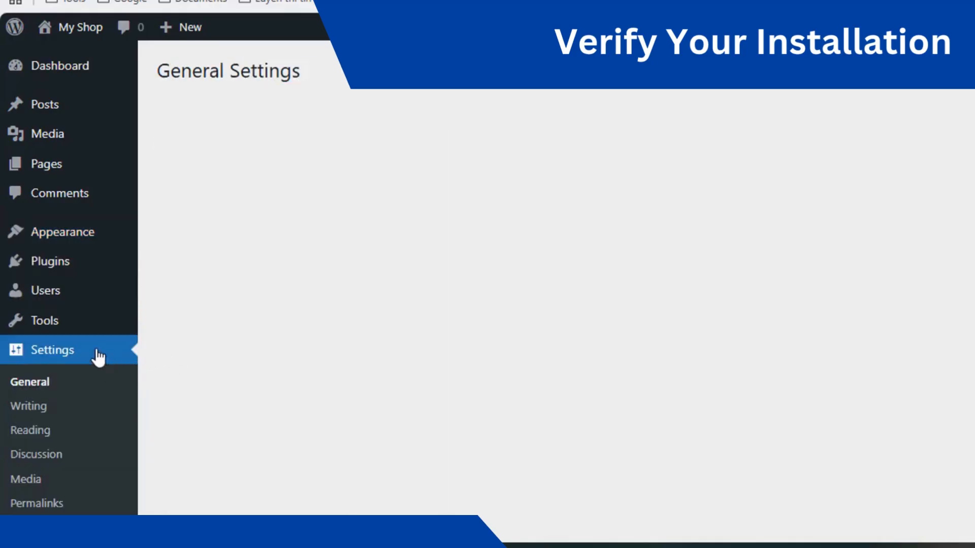
# - Open the editor for a new post, dismiss its welcome guide and leave without writing anything
pyautogui.moveTo(44, 112)
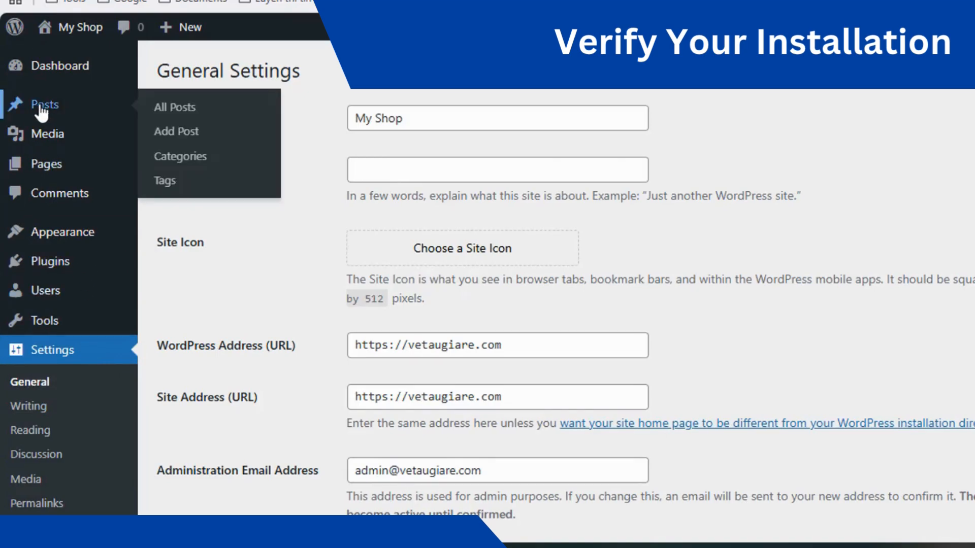
pyautogui.click(176, 131)
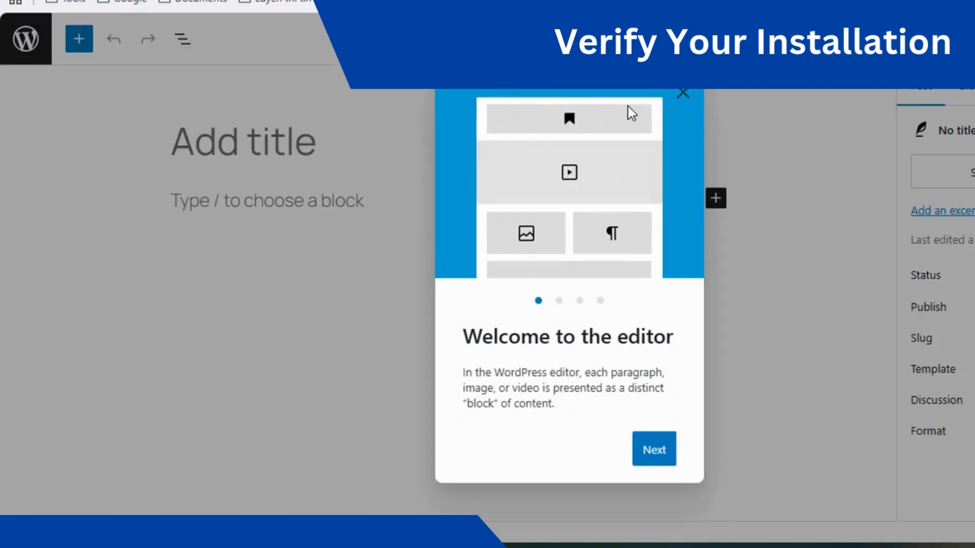
pyautogui.click(685, 95)
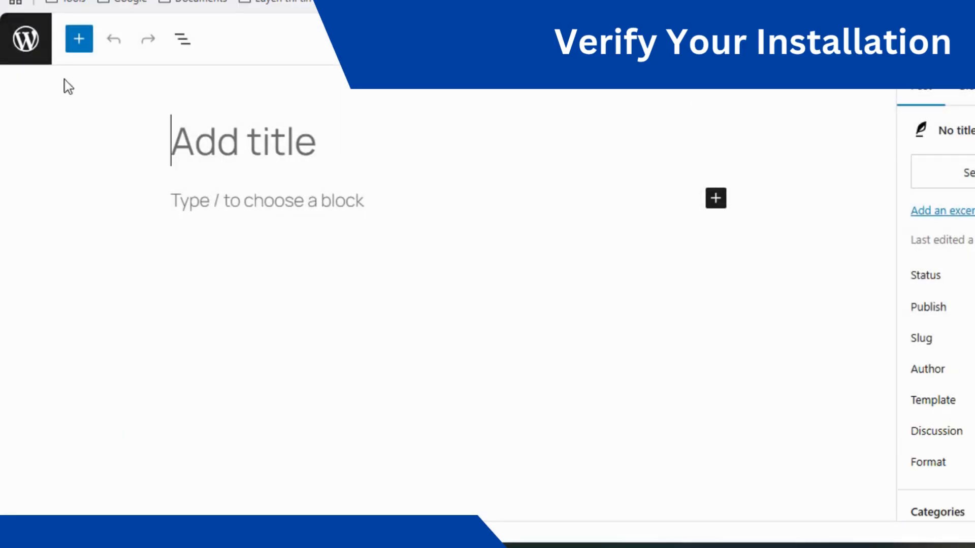
pyautogui.click(26, 42)
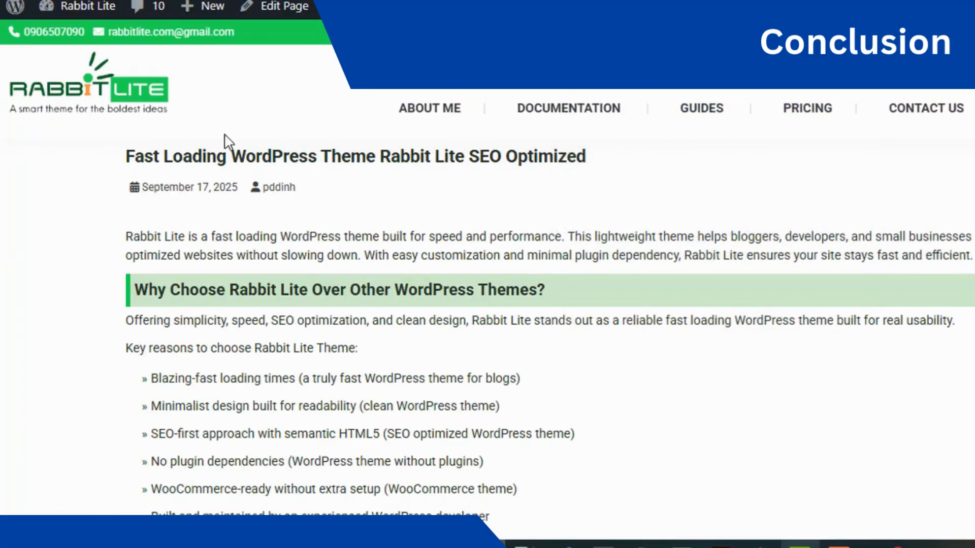
# - Read through the Rabbit Lite theme page, covering its features, target users, theme comparison and footer
pyautogui.scroll(-4, 528, 210)
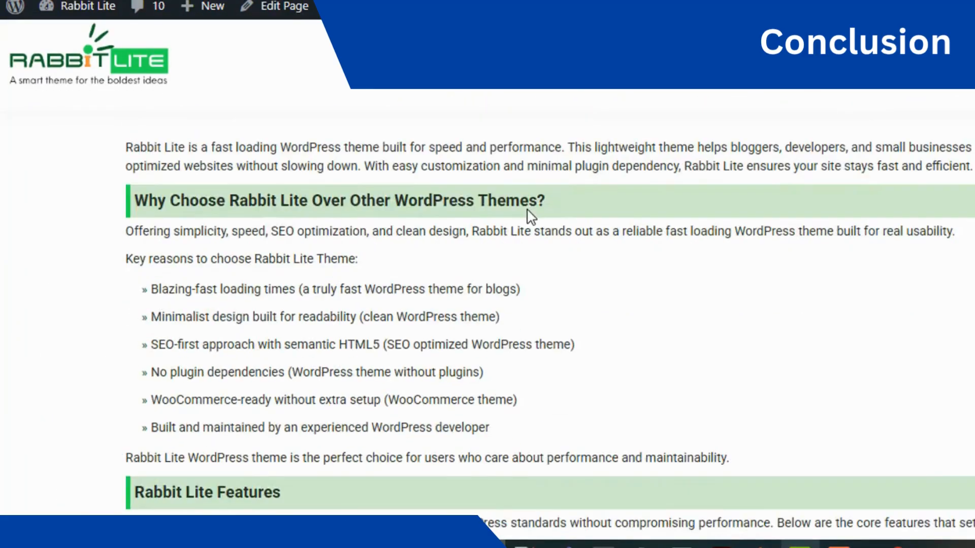
pyautogui.scroll(-5, 528, 210)
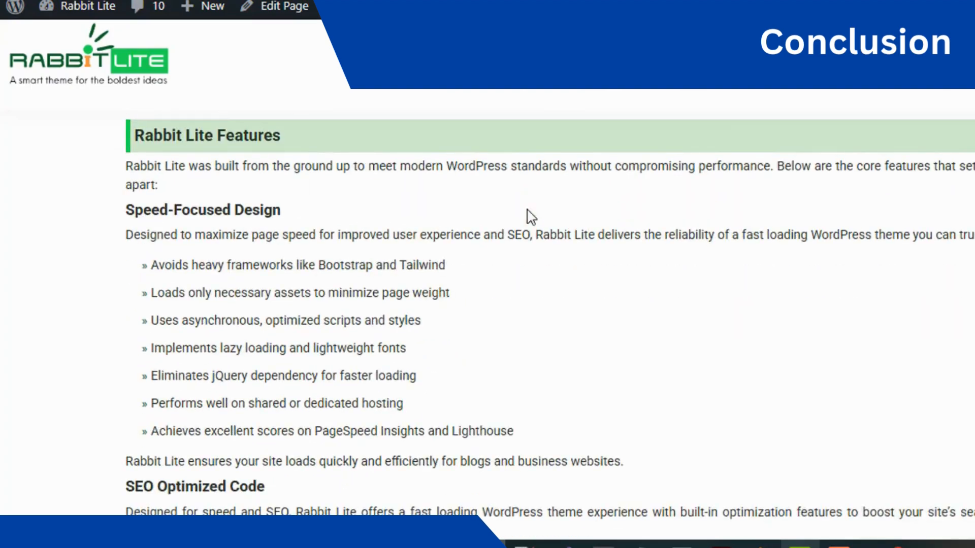
pyautogui.scroll(-2, 693, 313)
pyautogui.scroll(-4, 693, 313)
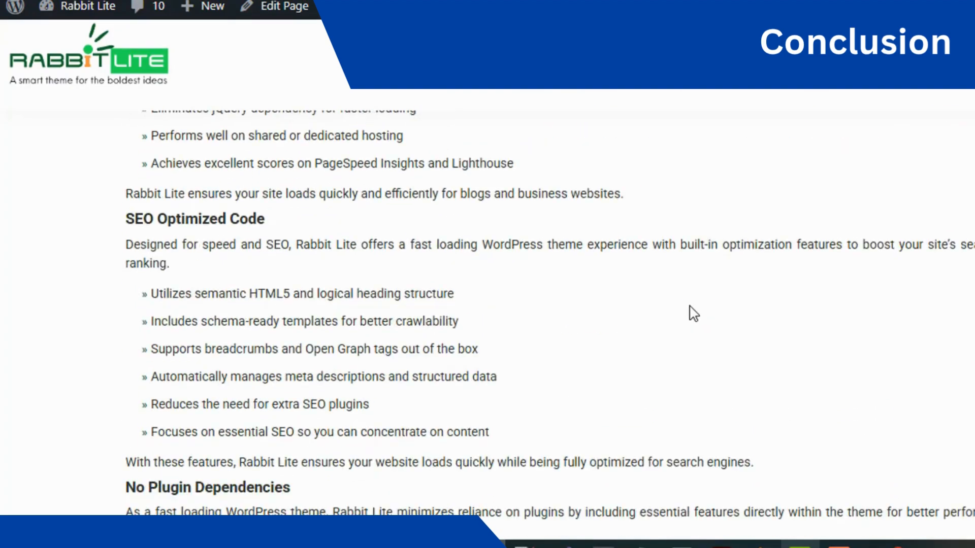
pyautogui.scroll(-6, 693, 313)
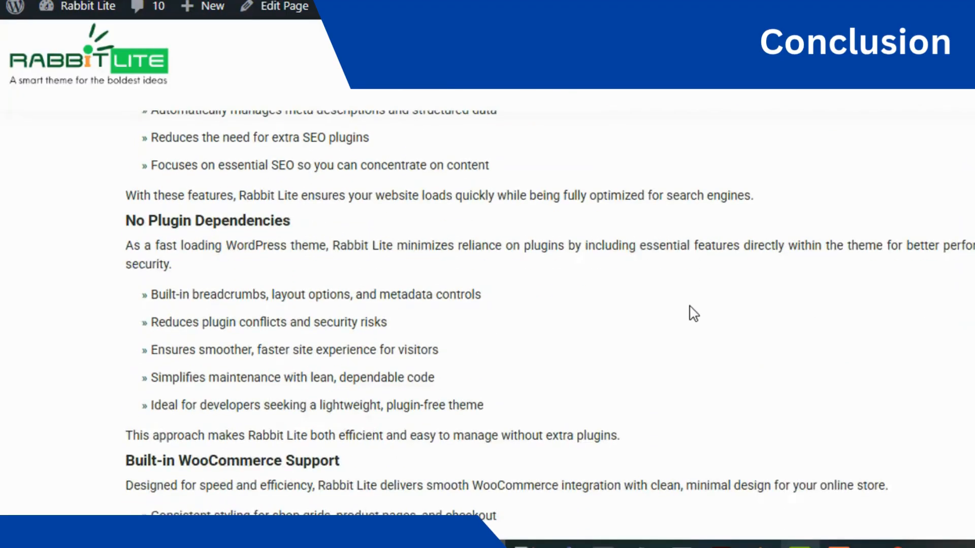
pyautogui.scroll(-7, 693, 313)
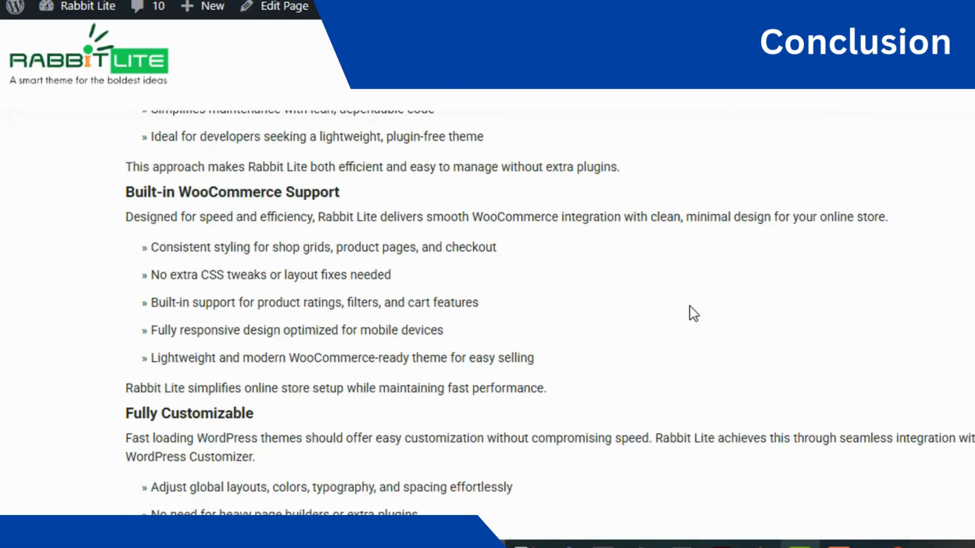
pyautogui.scroll(-7, 694, 313)
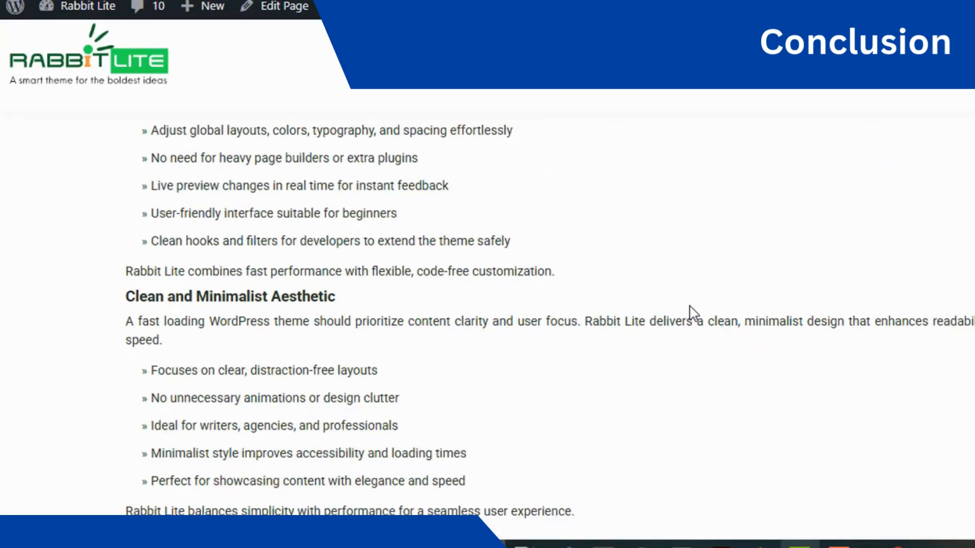
pyautogui.scroll(-7, 694, 313)
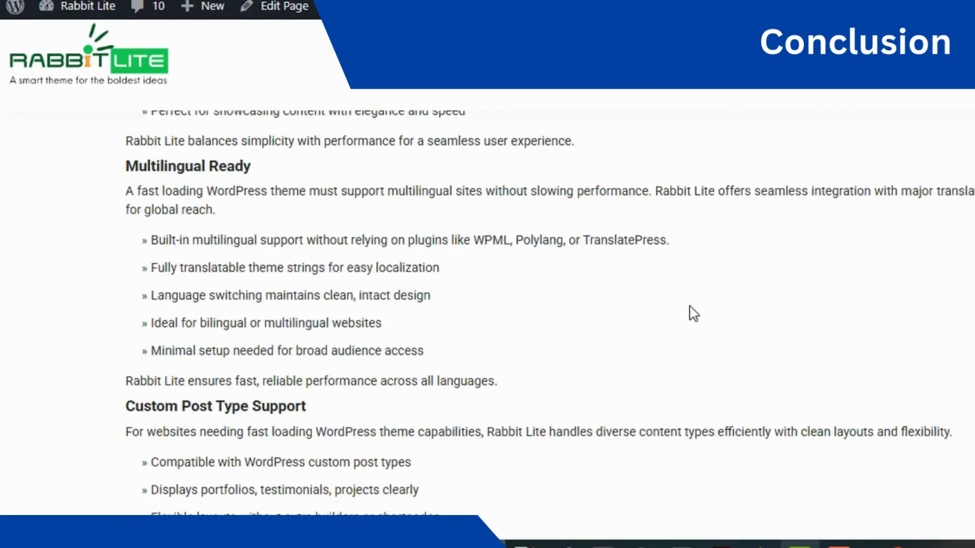
pyautogui.scroll(-7, 751, 298)
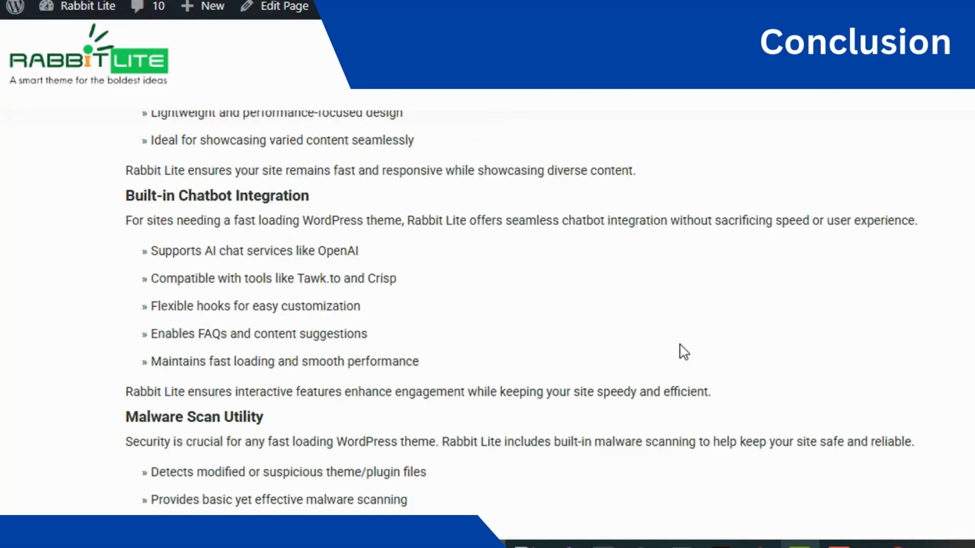
pyautogui.scroll(-2, 684, 352)
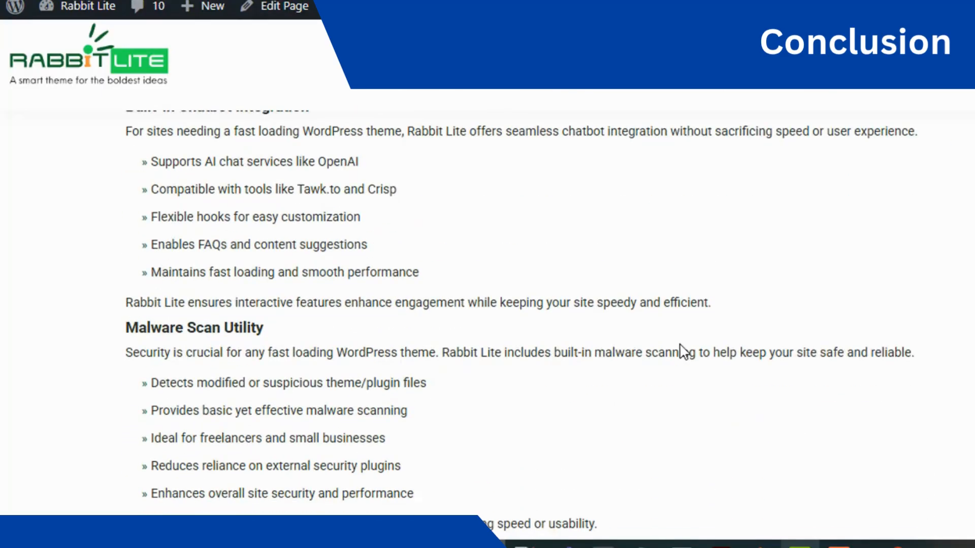
pyautogui.scroll(-7, 684, 352)
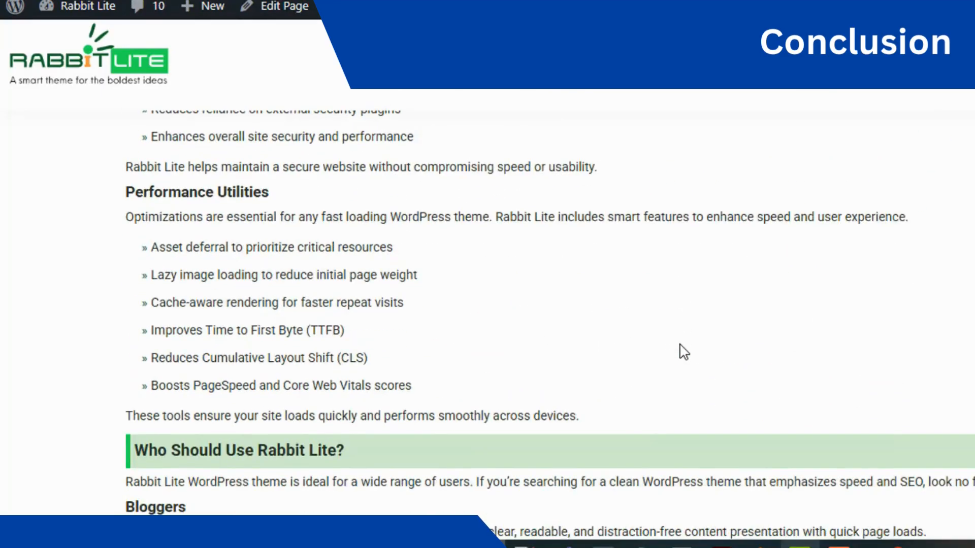
pyautogui.scroll(-9, 683, 352)
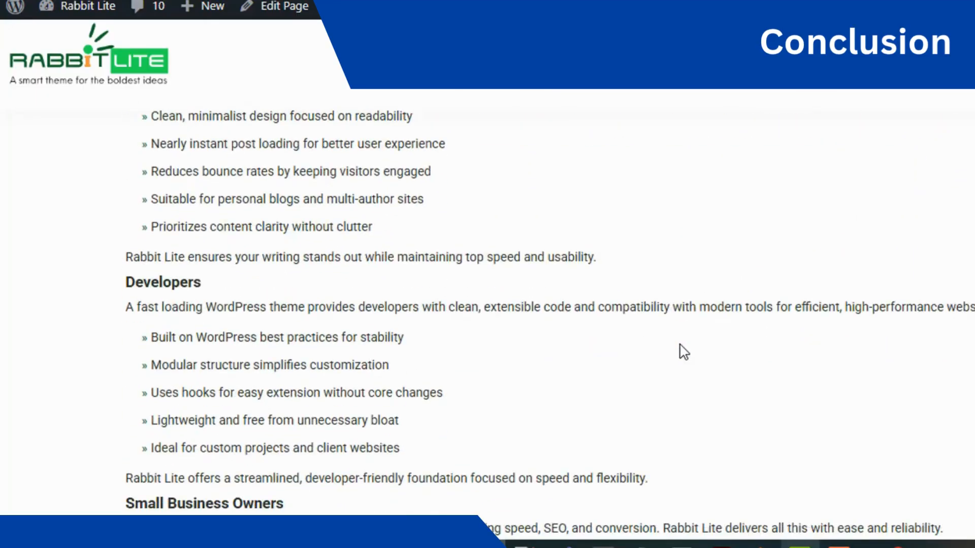
pyautogui.scroll(-17, 684, 352)
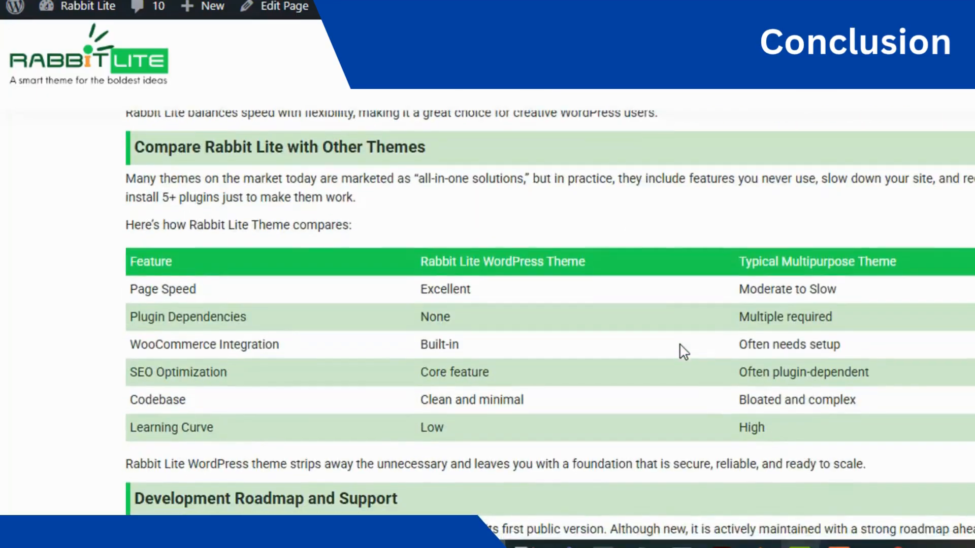
pyautogui.scroll(-16, 683, 352)
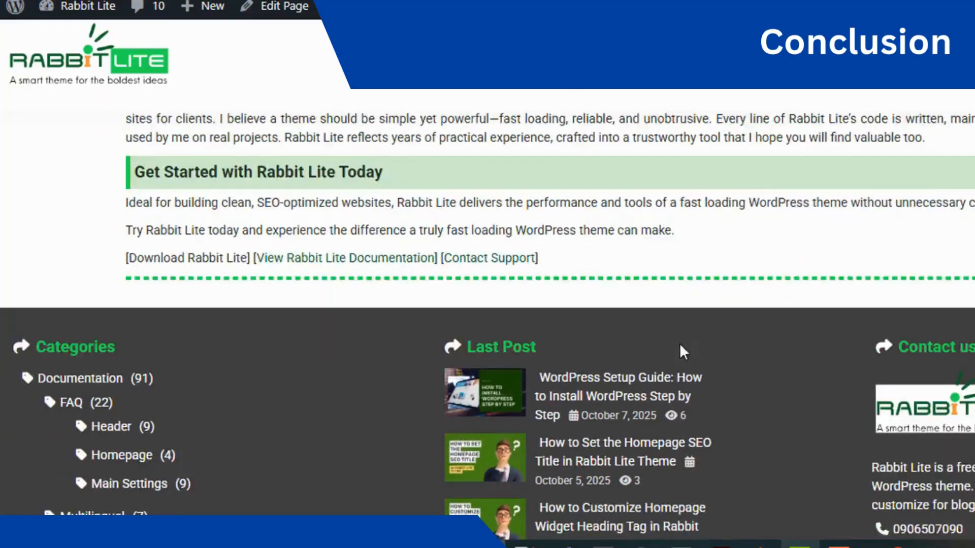
pyautogui.scroll(-5, 679, 343)
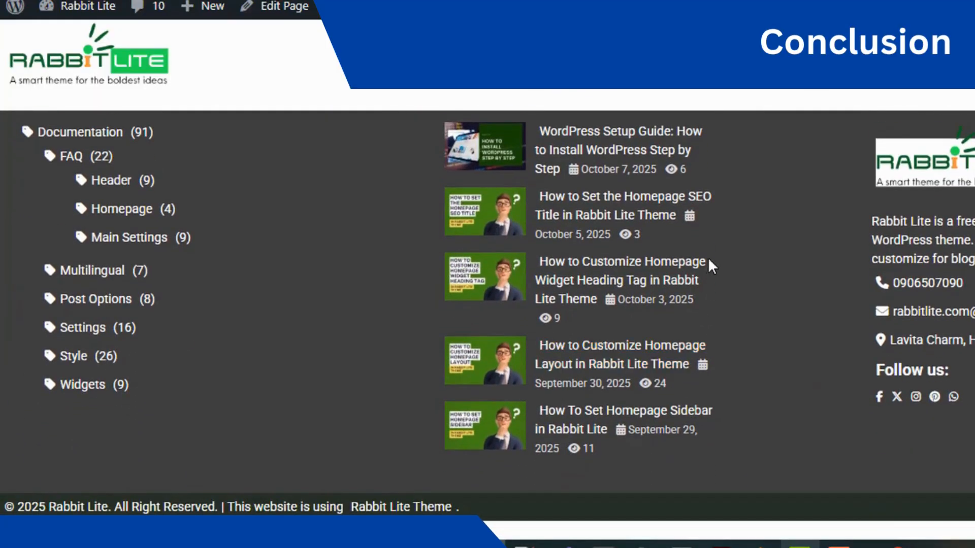
# - Open the Settings category of the Rabbit Lite documentation and browse its guides
pyautogui.moveTo(614, 87)
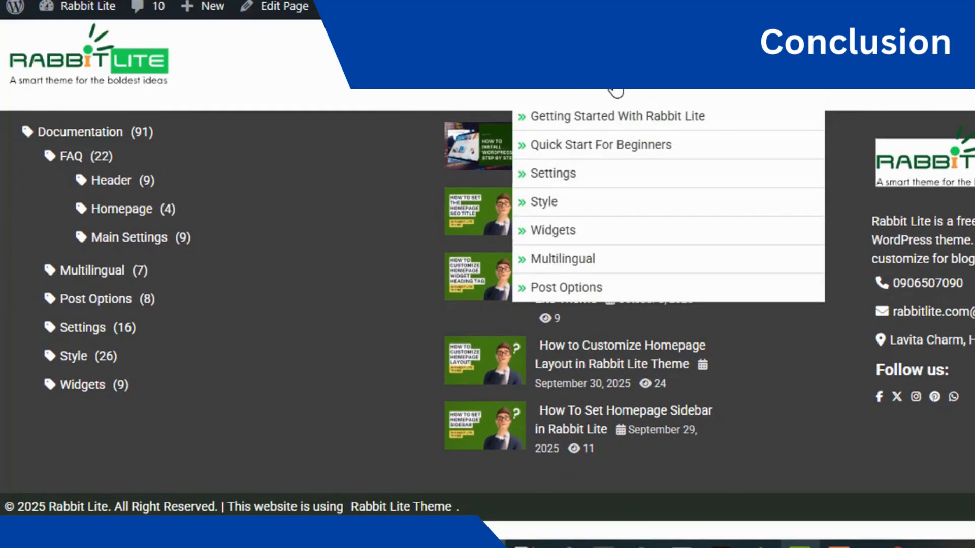
pyautogui.click(577, 176)
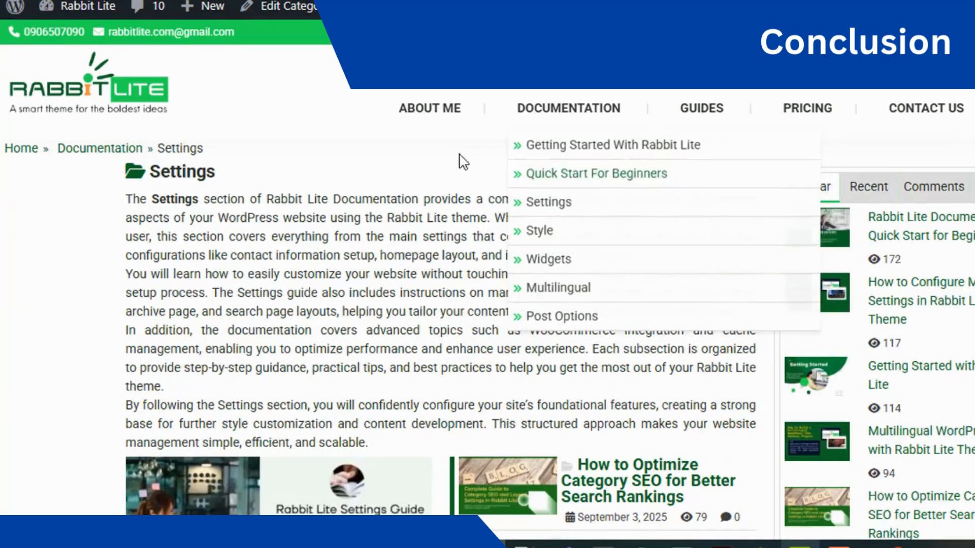
pyautogui.scroll(-3, 489, 287)
pyautogui.scroll(-2, 489, 287)
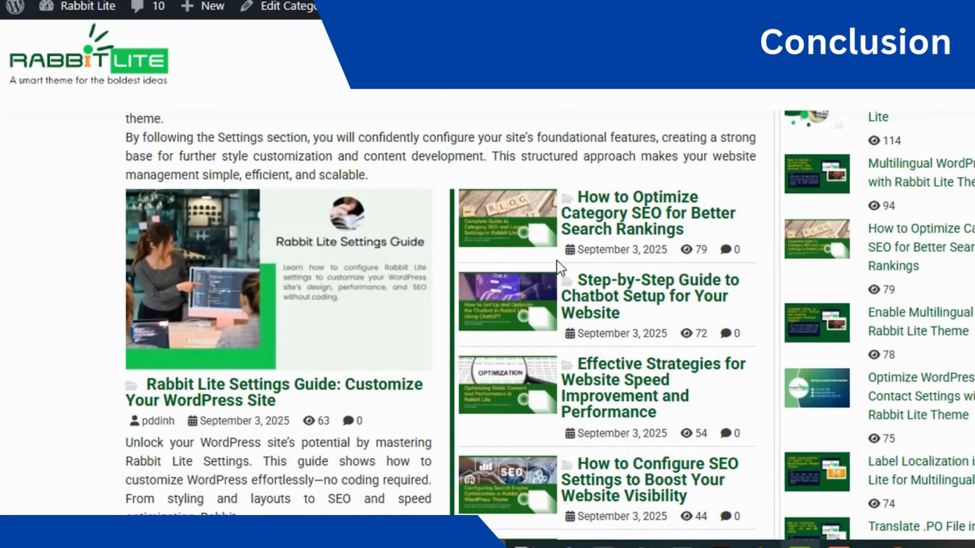
pyautogui.scroll(-2, 611, 303)
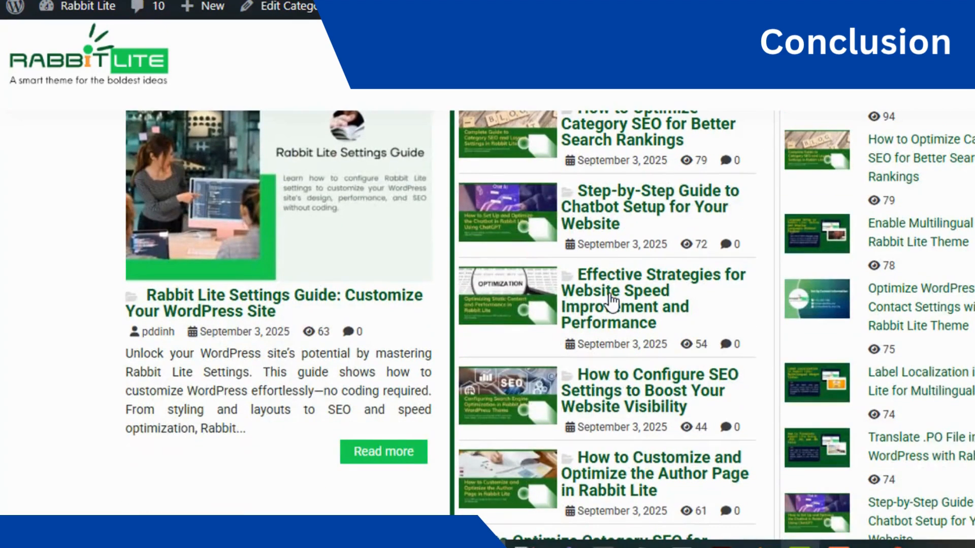
pyautogui.scroll(-2, 612, 303)
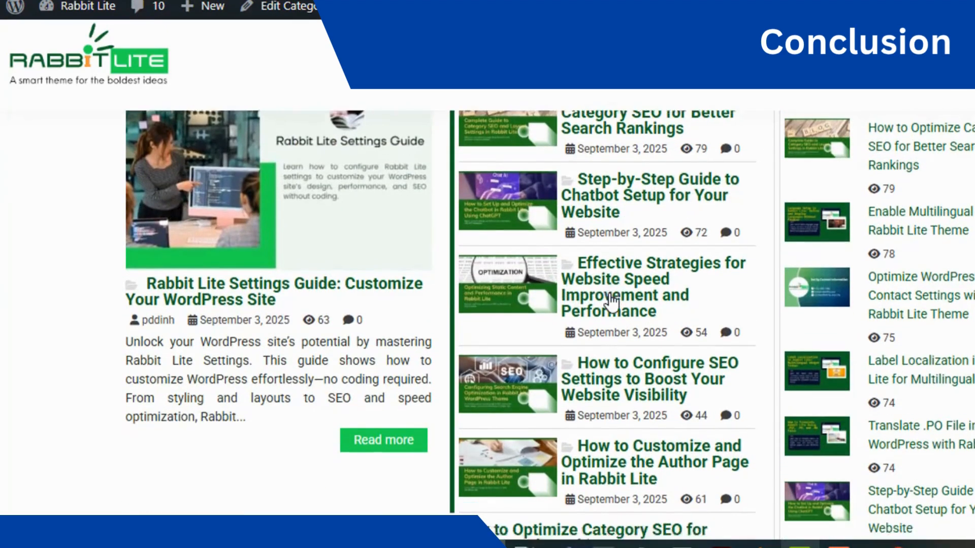